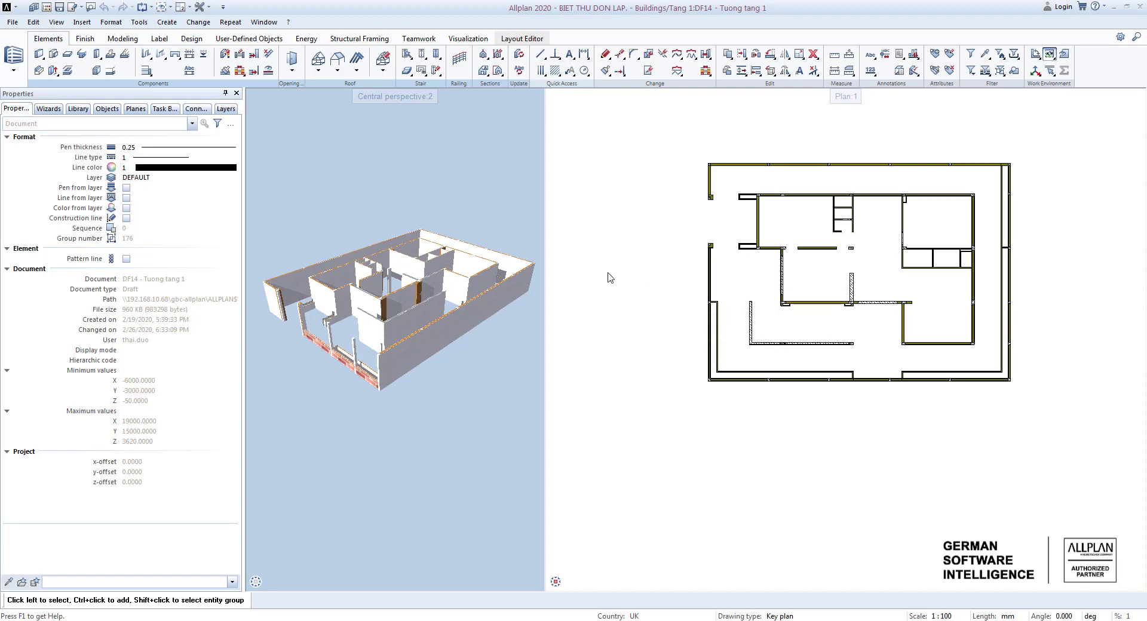
# Deactivate the Tuong tang 1 and Cot tang 1 drawing files and make drawing file 8 Ví dụ the only active one.
pyautogui.doubleClick(607, 254)
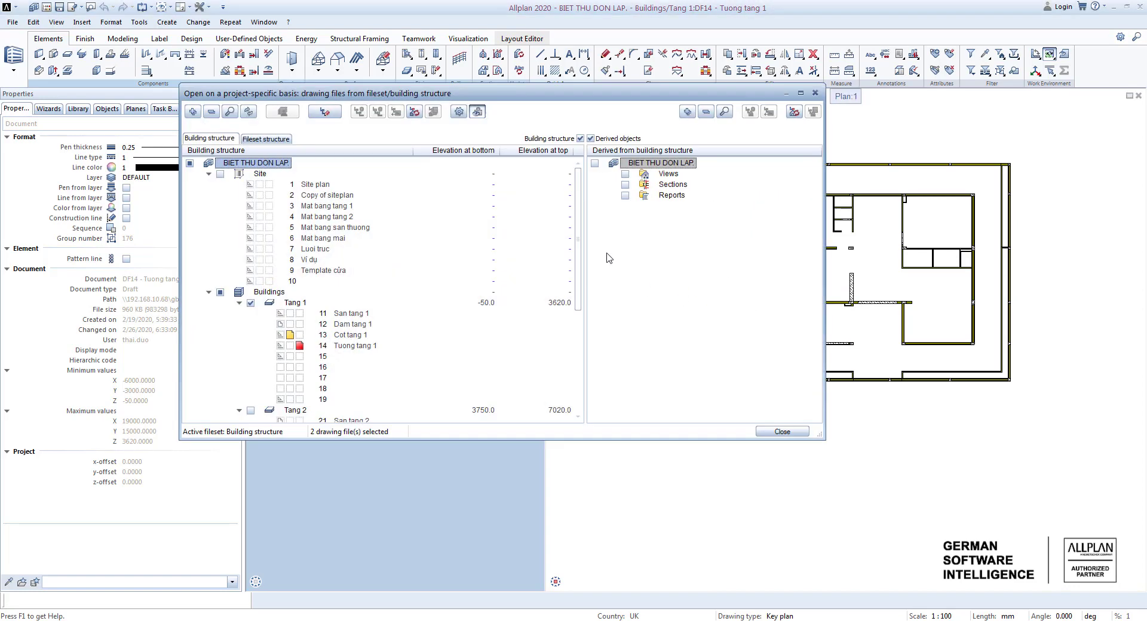
pyautogui.click(298, 346)
pyautogui.click(289, 335)
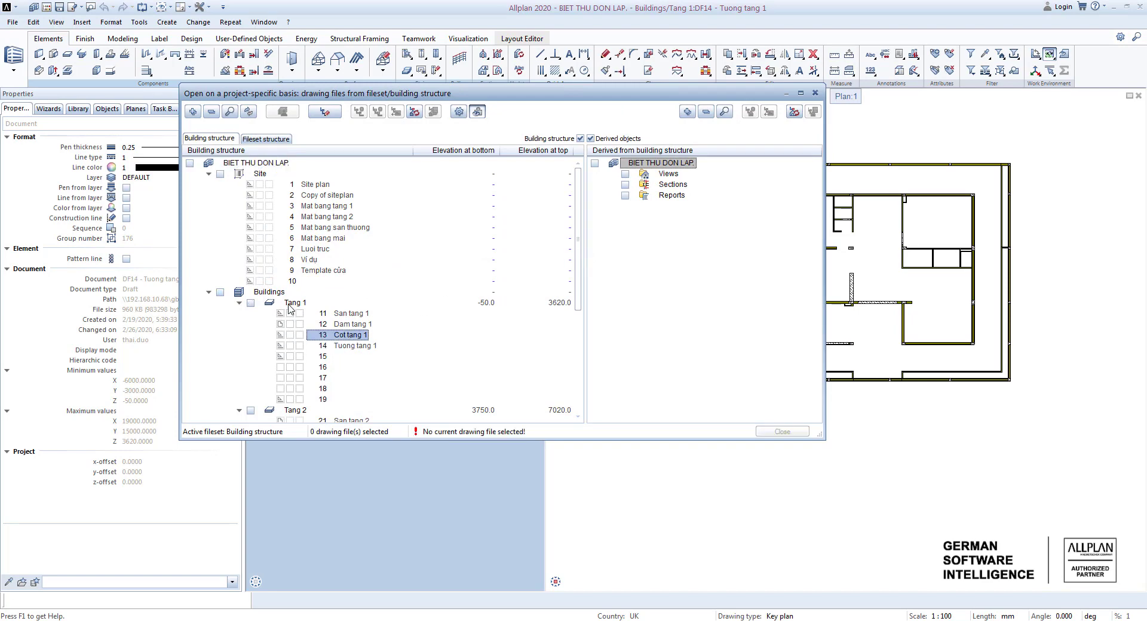
pyautogui.click(269, 260)
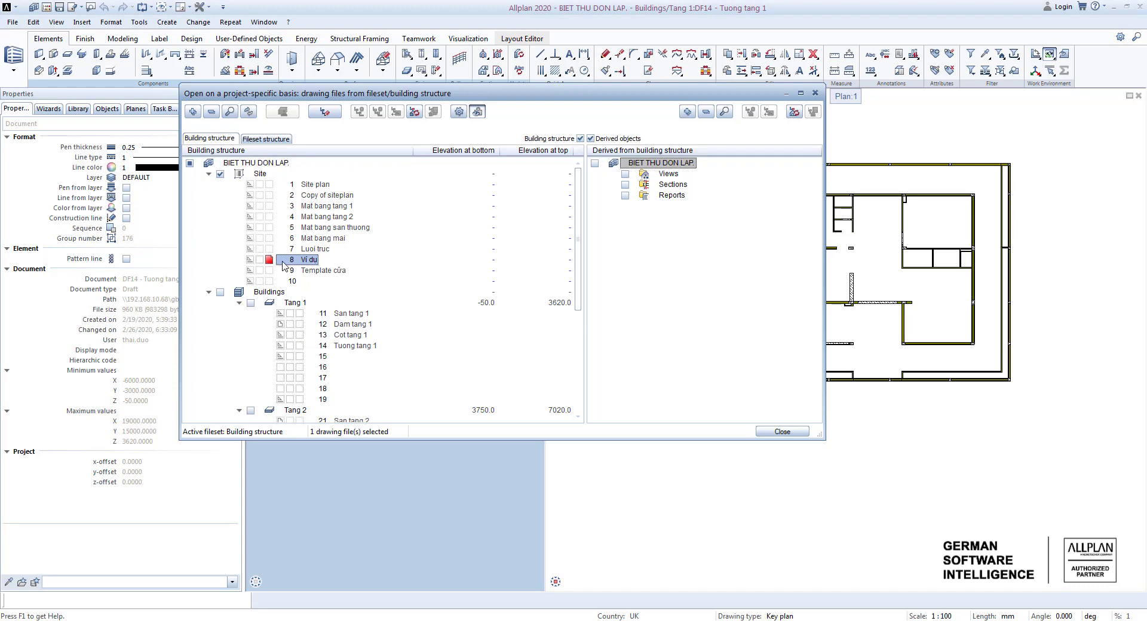
pyautogui.doubleClick(286, 262)
pyautogui.moveTo(674, 363)
pyautogui.mouseDown(button='middle')
pyautogui.moveTo(733, 306)
pyautogui.moveTo(791, 294)
pyautogui.mouseUp(button='middle')
pyautogui.scroll(1, 710, 302)
pyautogui.scroll(1, 710, 303)
pyautogui.scroll(1, 791, 293)
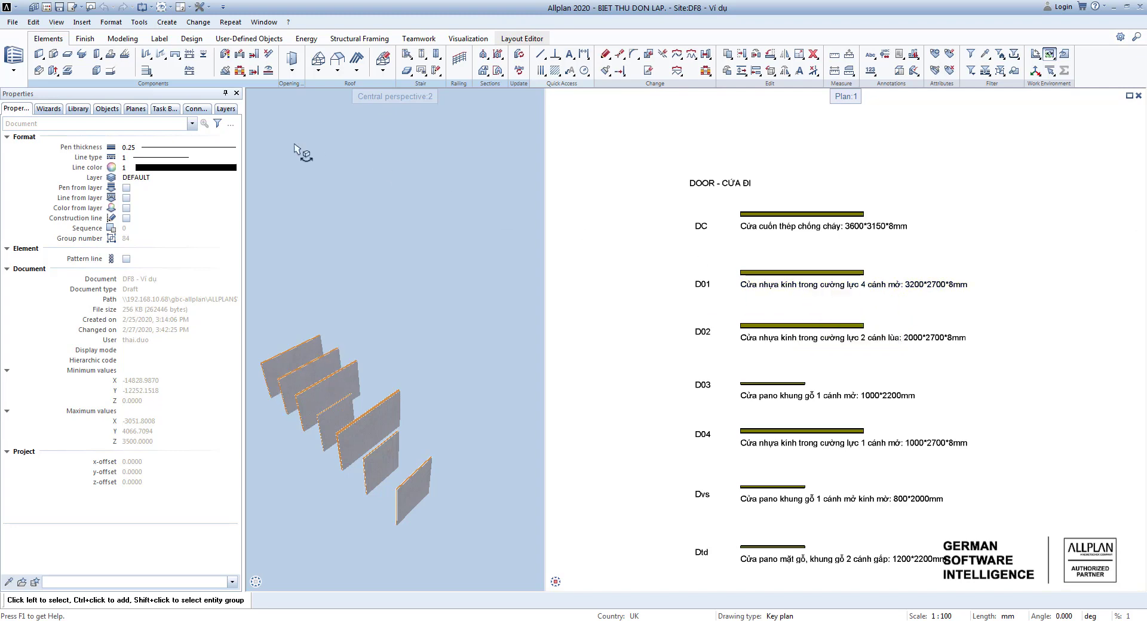
# Start a rectangular door with the single-leaf swing symbol and set its opening width to 3200 mm.
pyautogui.click(148, 55)
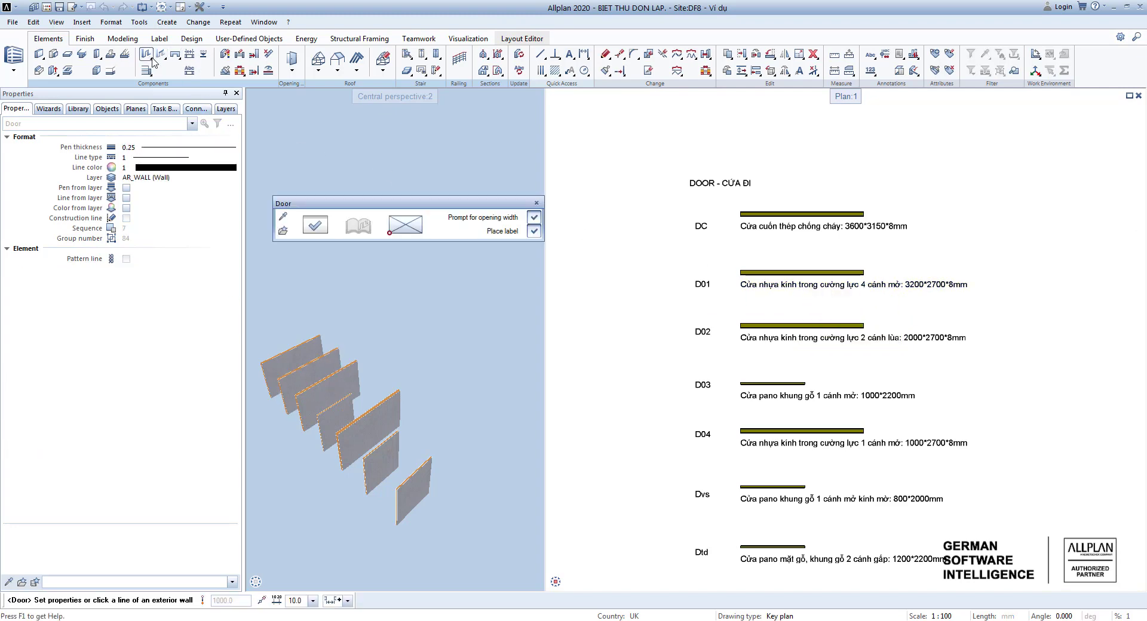
pyautogui.click(316, 225)
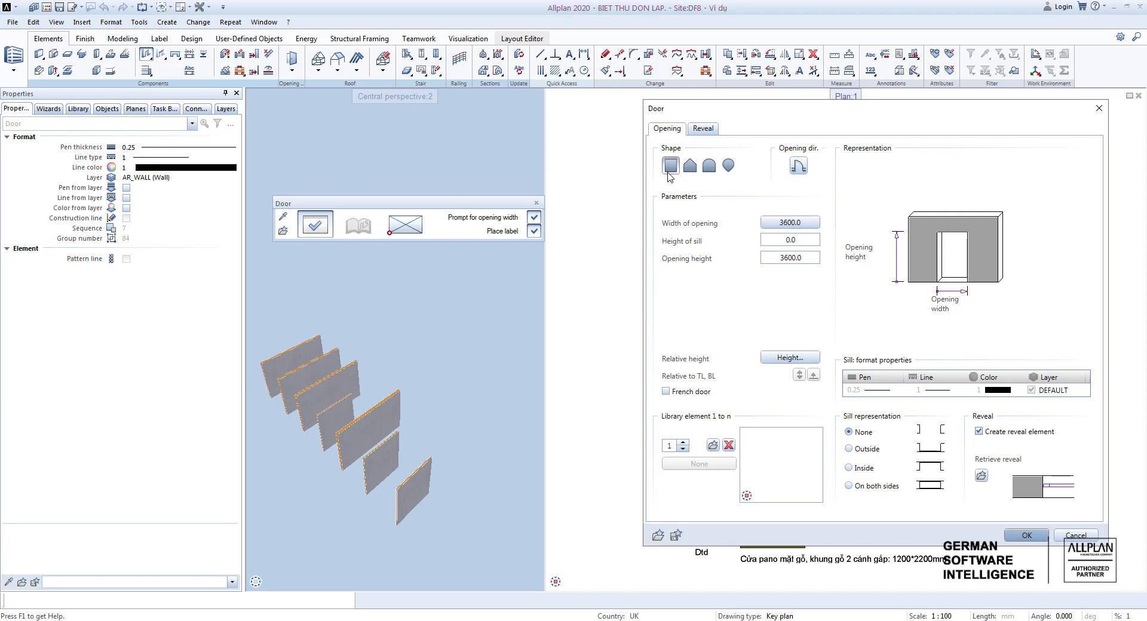
pyautogui.click(799, 168)
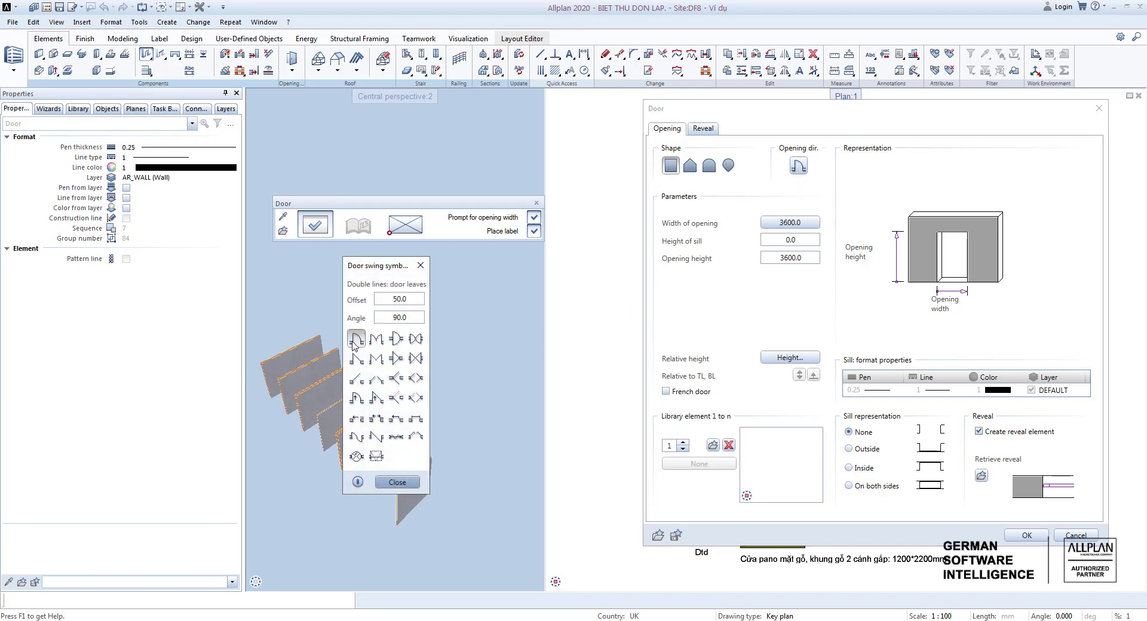
pyautogui.click(357, 340)
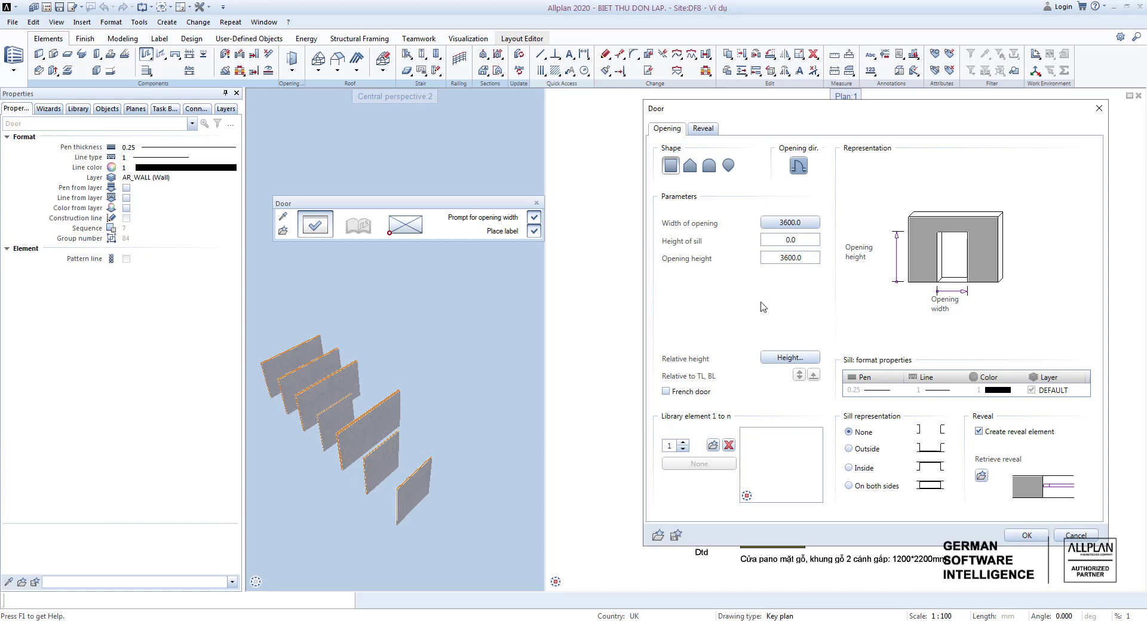
pyautogui.click(788, 225)
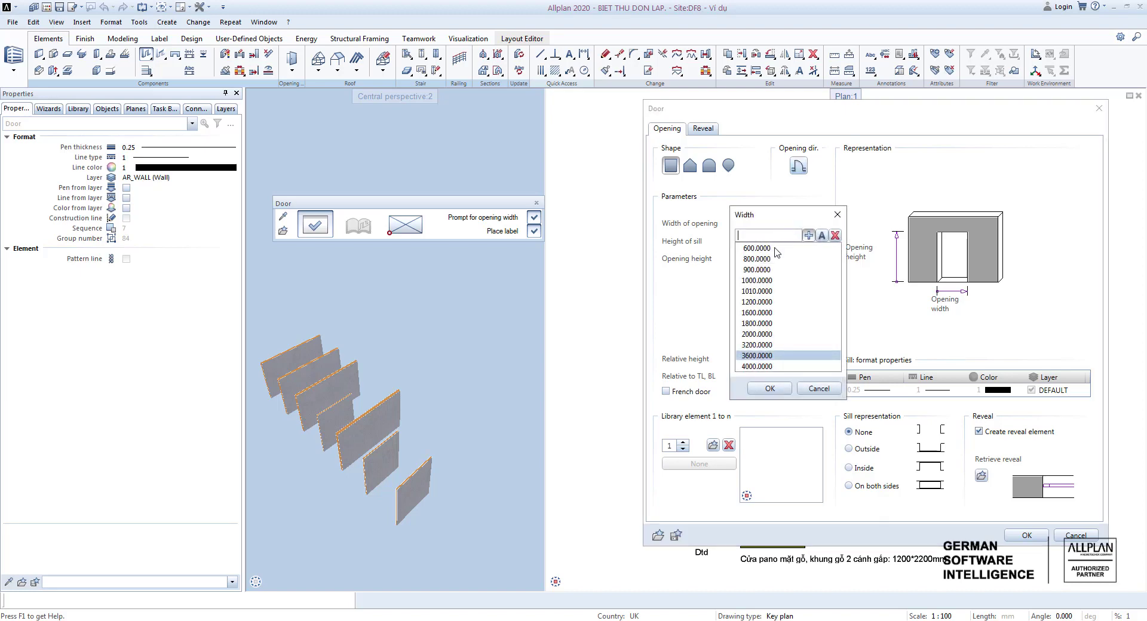
pyautogui.doubleClick(761, 346)
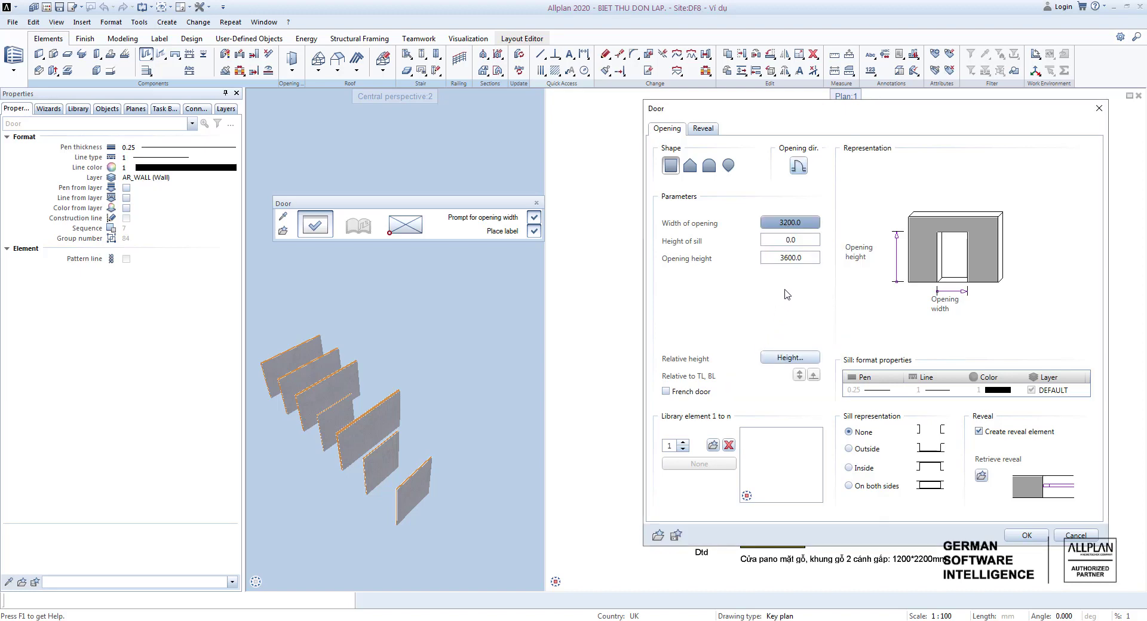
# Review the door's opening height, component height and bottom level offset settings.
pyautogui.click(798, 258)
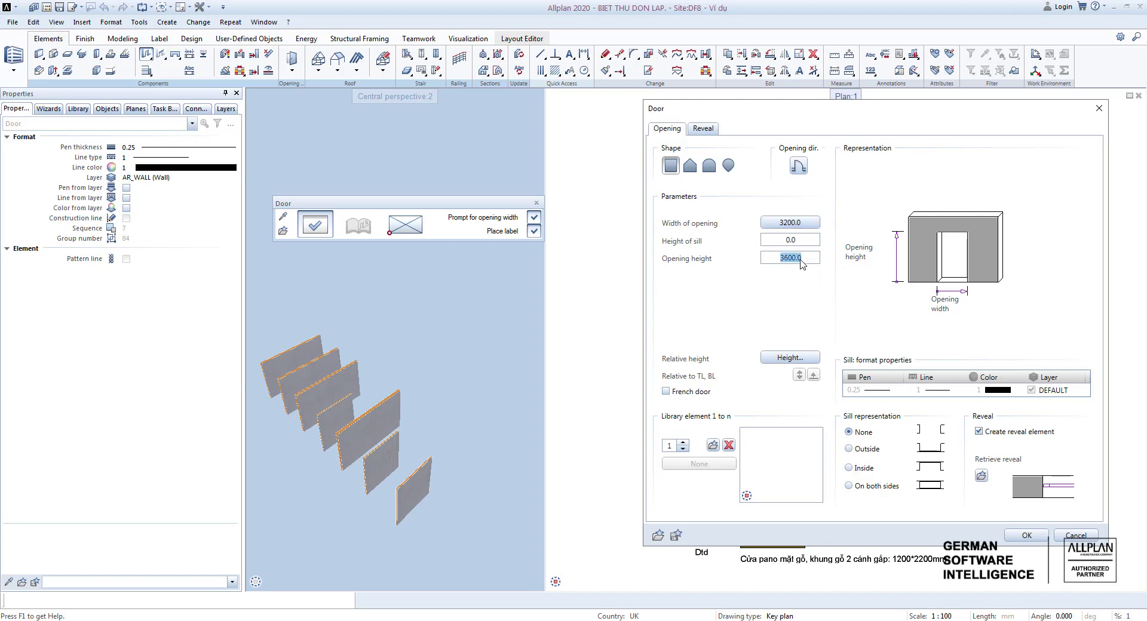
pyautogui.click(800, 273)
pyautogui.click(812, 357)
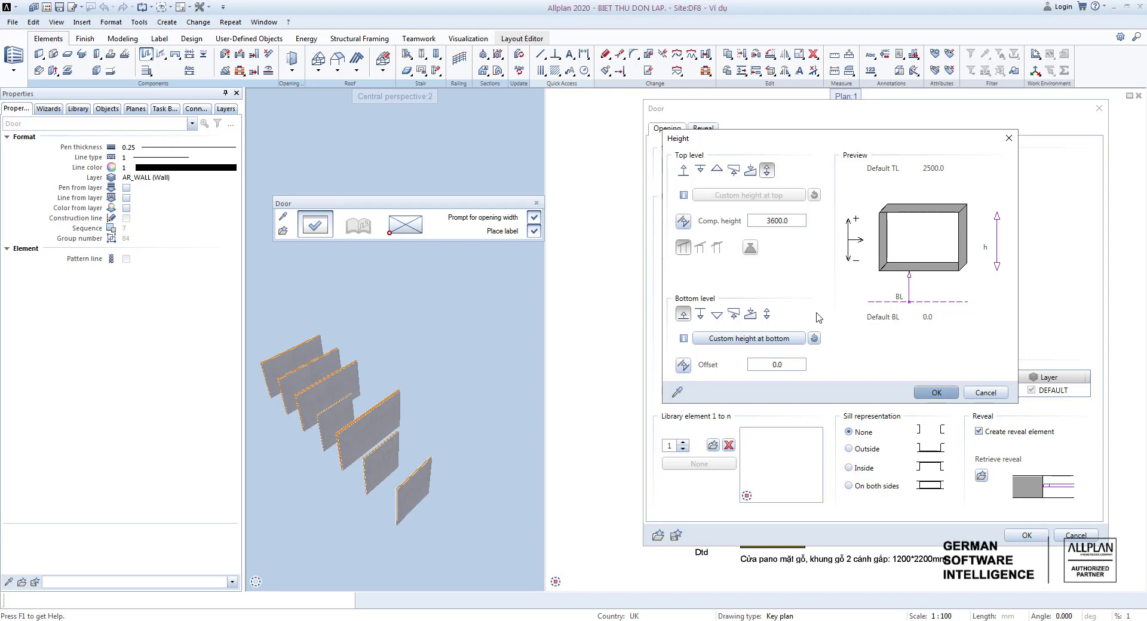
pyautogui.click(788, 364)
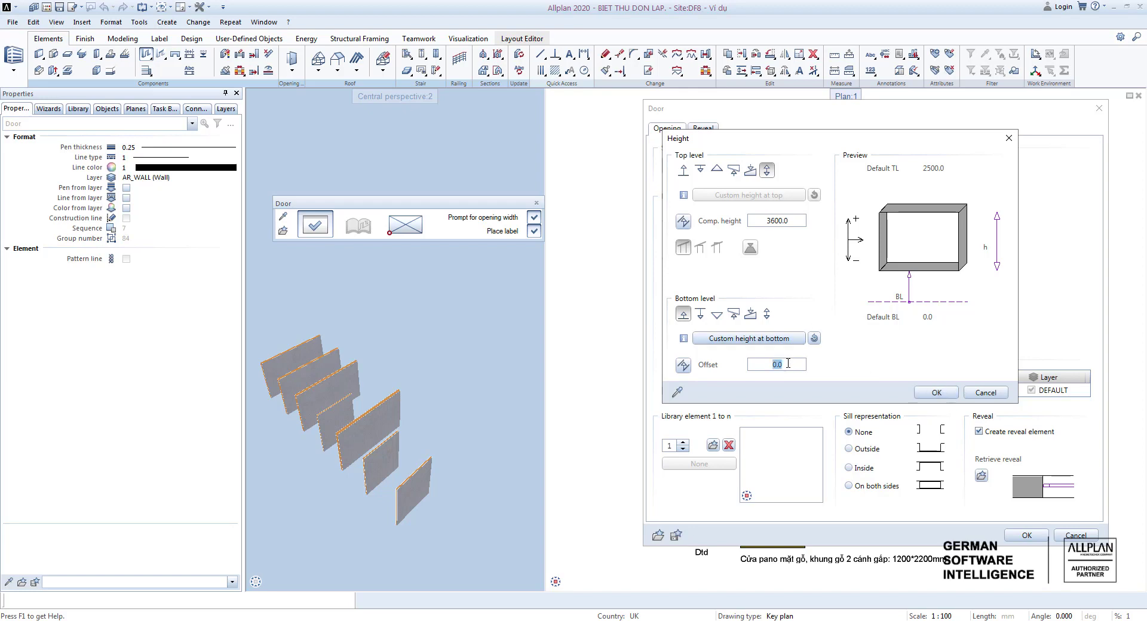
pyautogui.click(795, 221)
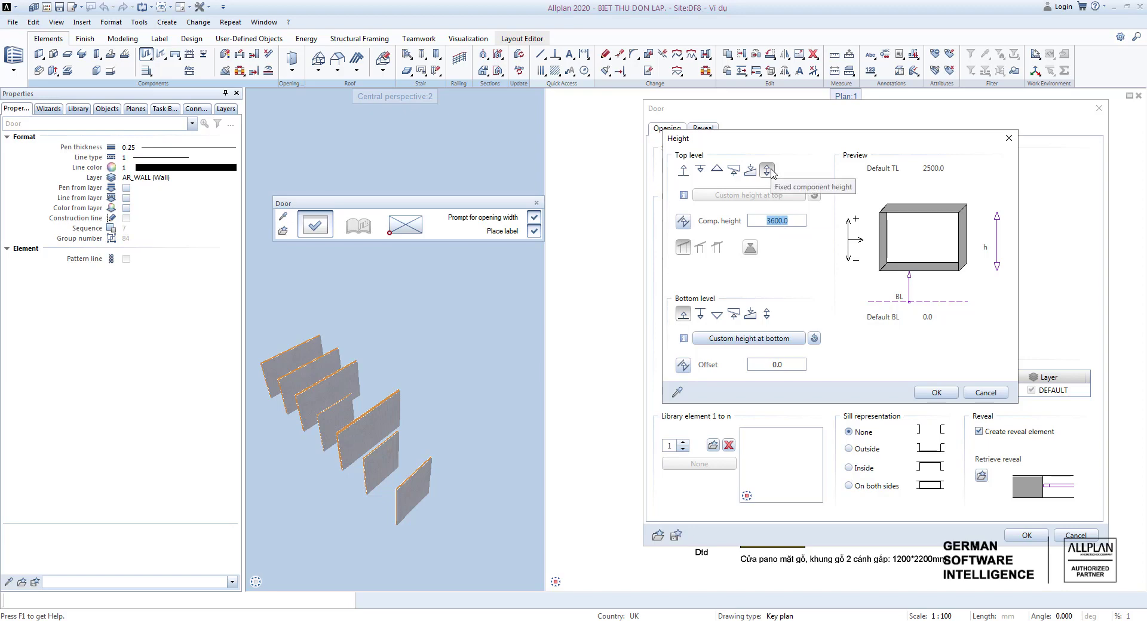
pyautogui.click(936, 393)
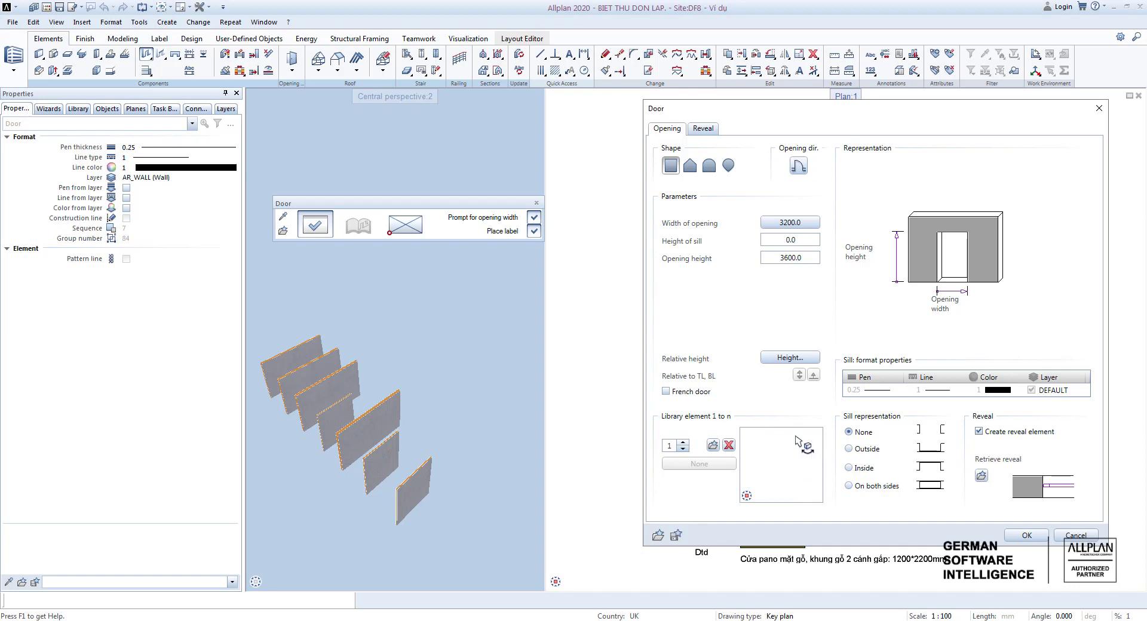
# Assign the 8p alu smooth sectional garage door from the default architecture library to the opening.
pyautogui.click(713, 446)
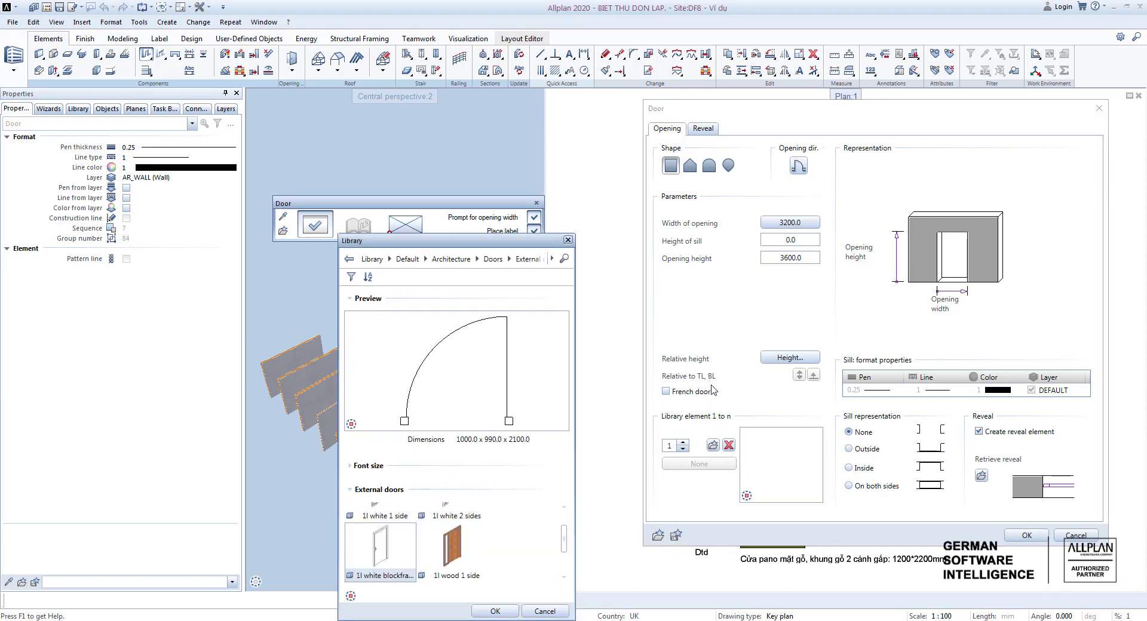
pyautogui.moveTo(537, 247); pyautogui.dragTo(577, 171)
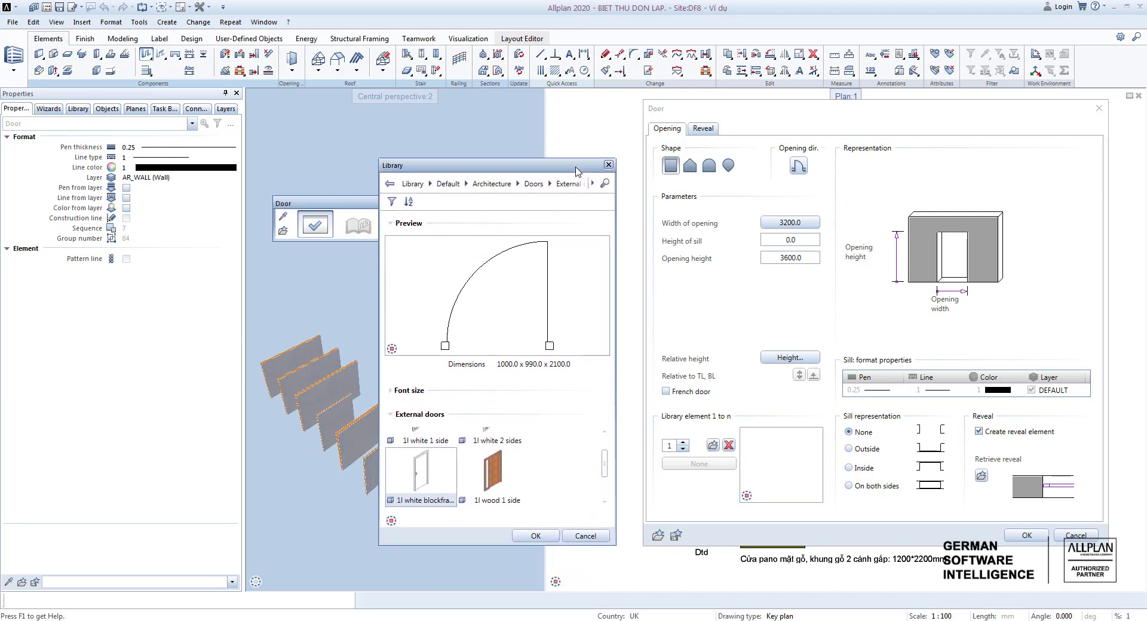
pyautogui.click(452, 187)
pyautogui.click(418, 187)
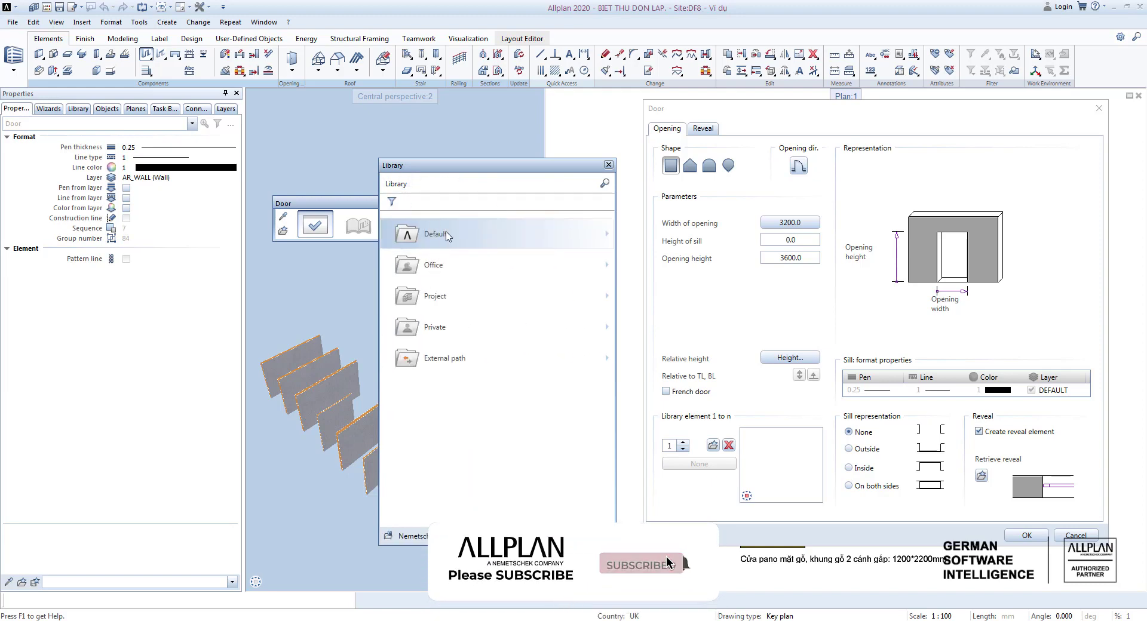
pyautogui.click(449, 236)
pyautogui.click(444, 268)
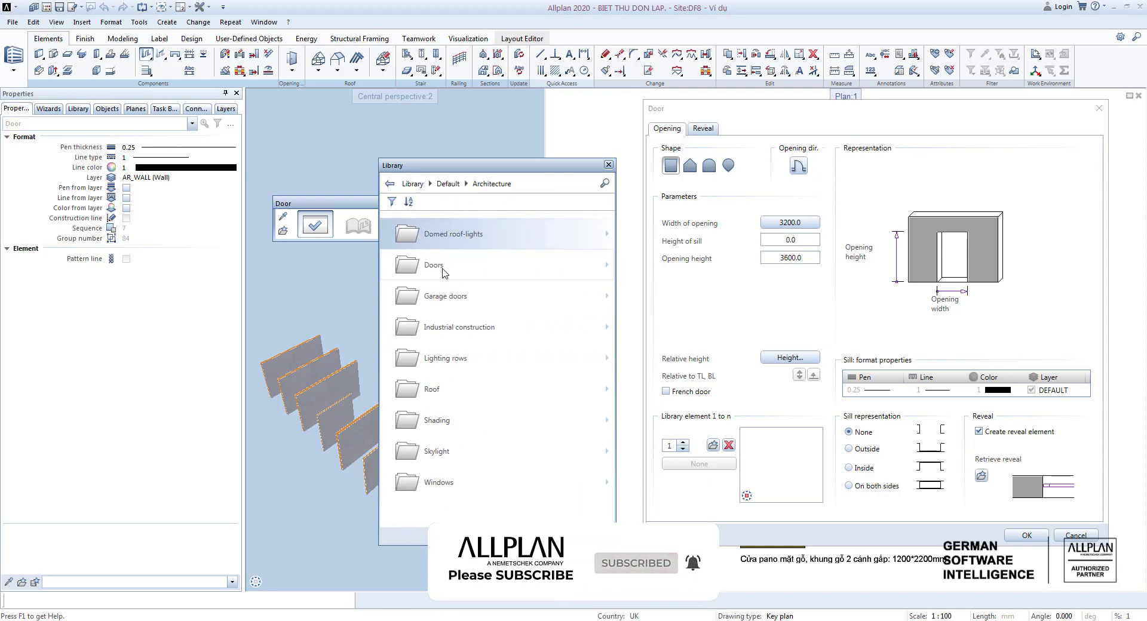
pyautogui.click(450, 298)
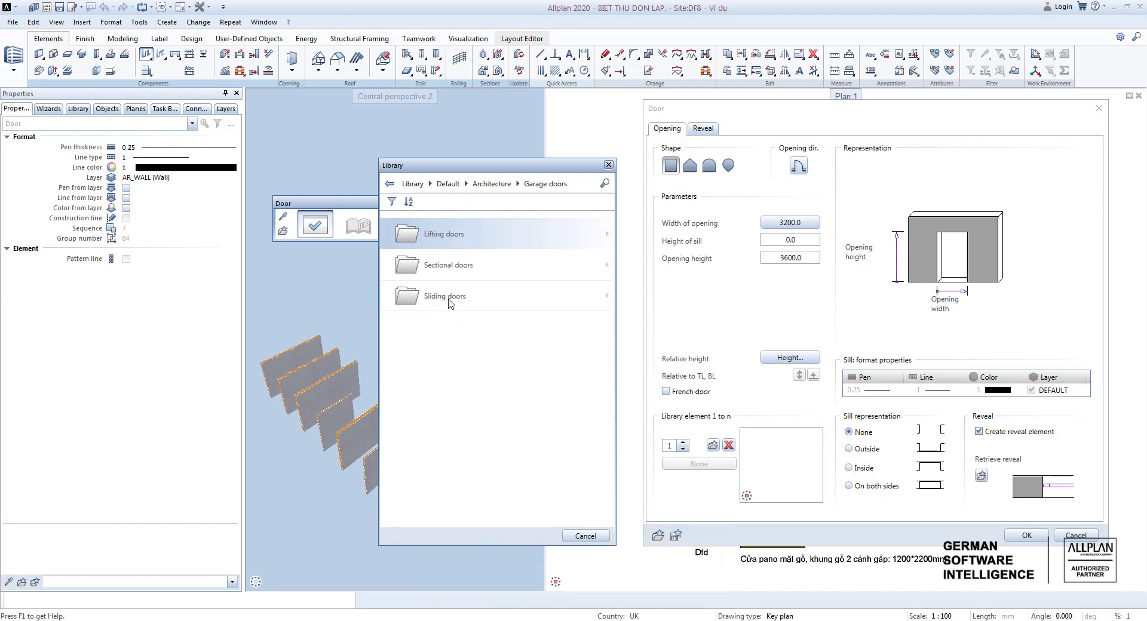
pyautogui.click(449, 267)
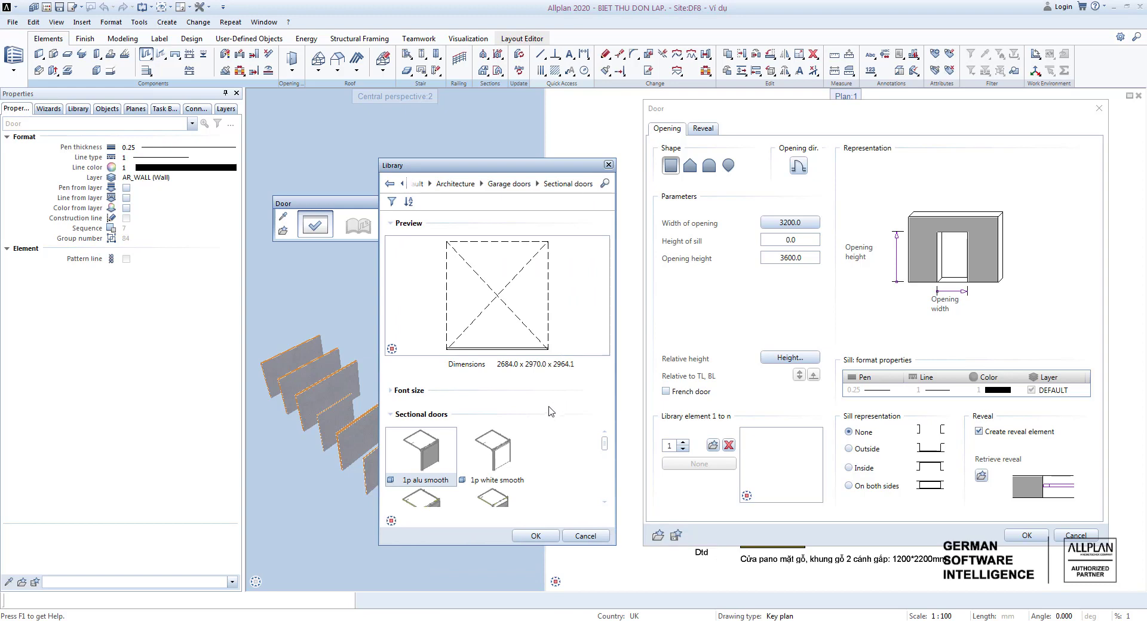
pyautogui.moveTo(604, 445); pyautogui.dragTo(604, 480)
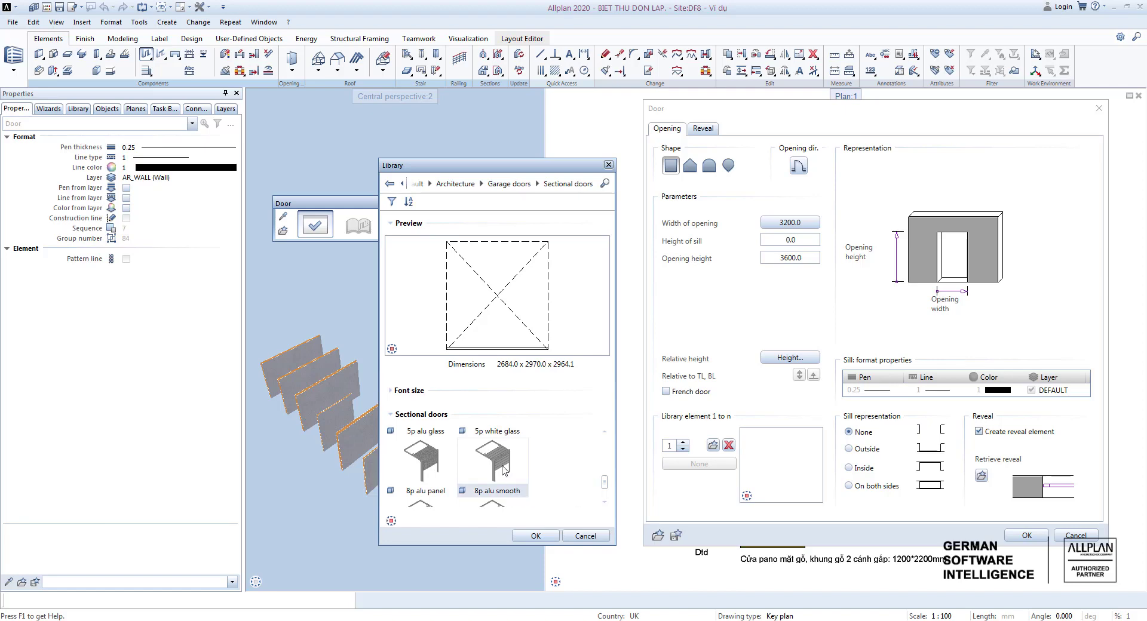
pyautogui.click(524, 475)
pyautogui.click(536, 536)
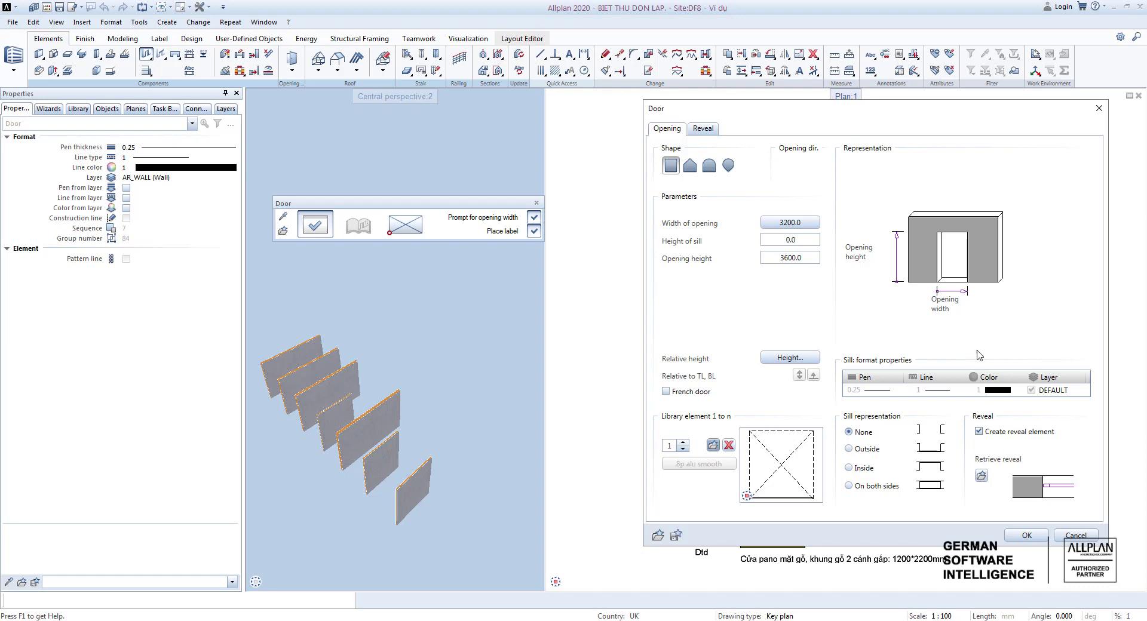
# Set the reveal's door depth to 50 mm and accept the door properties.
pyautogui.click(708, 129)
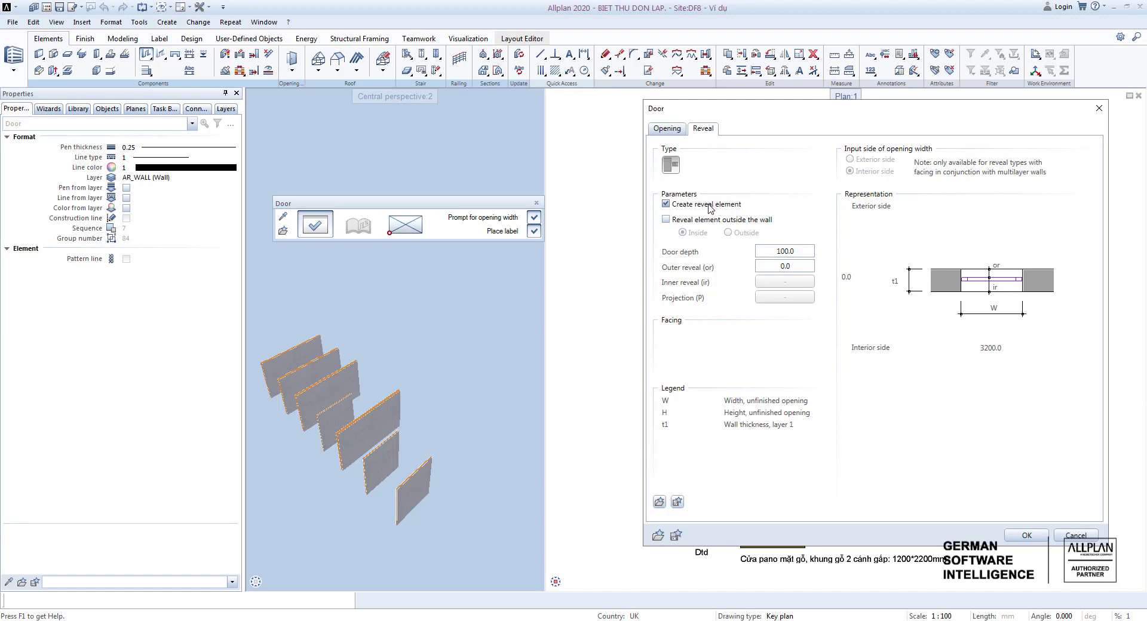
pyautogui.click(796, 266)
pyautogui.click(802, 252)
pyautogui.write('50')
pyautogui.press('Tab')
pyautogui.click(833, 262)
pyautogui.click(1027, 536)
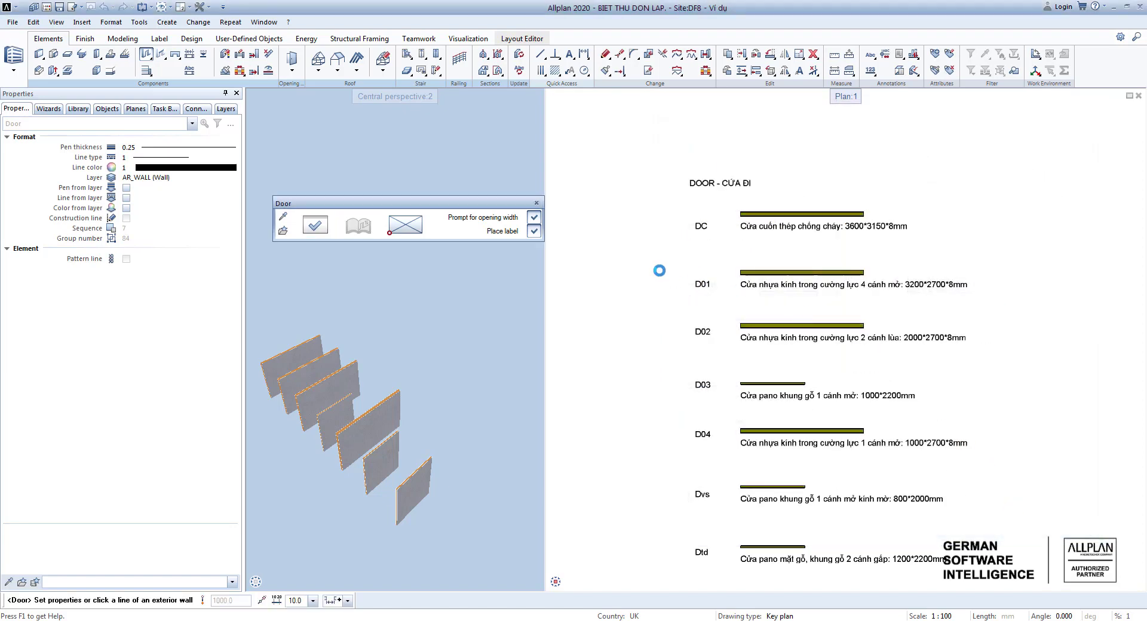
# Place the 3200 mm wide door opening in the DC wall, using the wall's right end as reference point.
pyautogui.scroll(3, 801, 261)
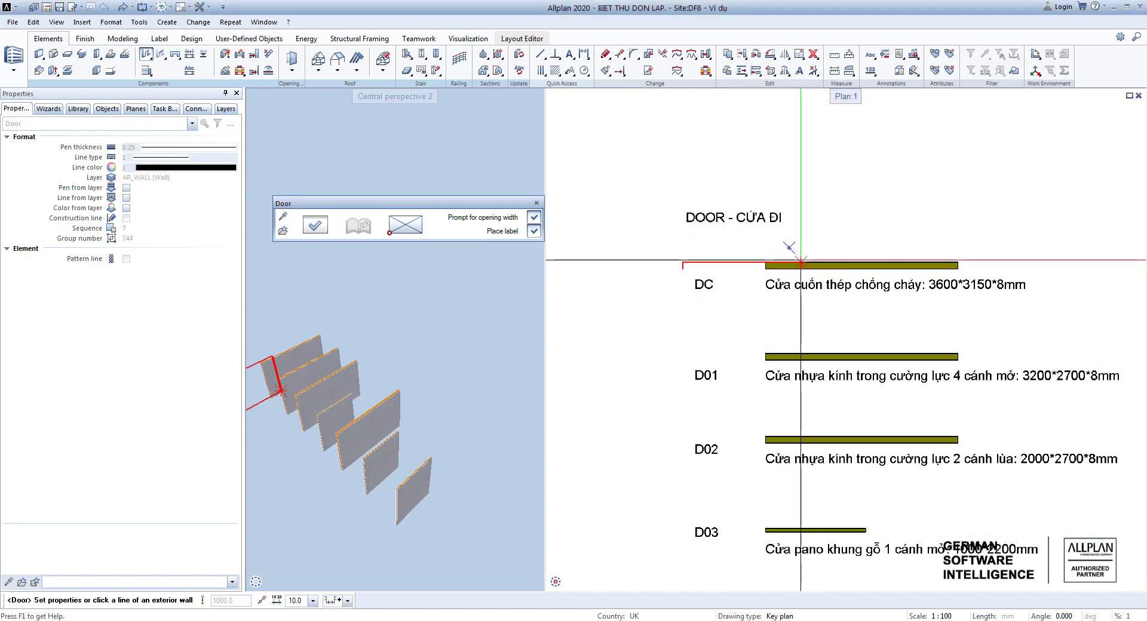
pyautogui.click(927, 264)
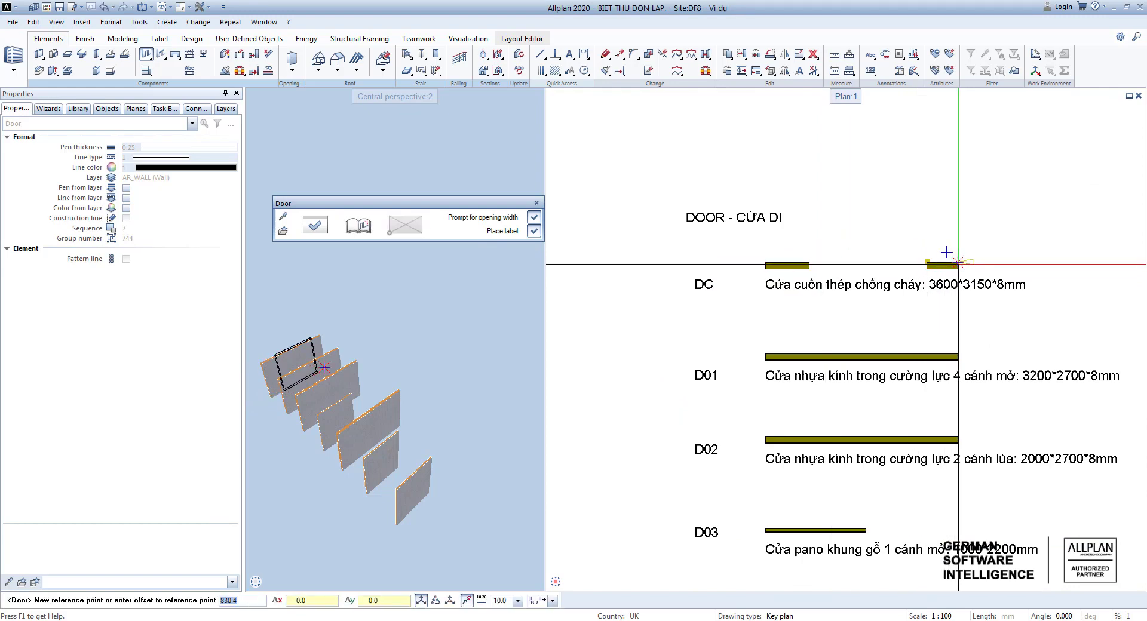
pyautogui.click(958, 263)
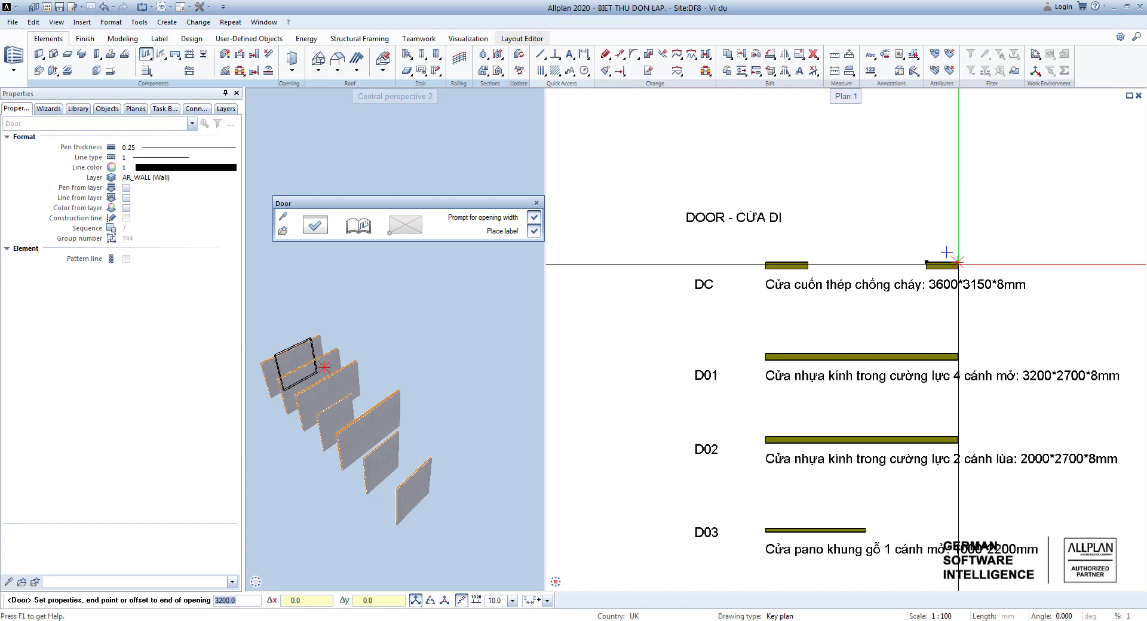
pyautogui.press('Return')
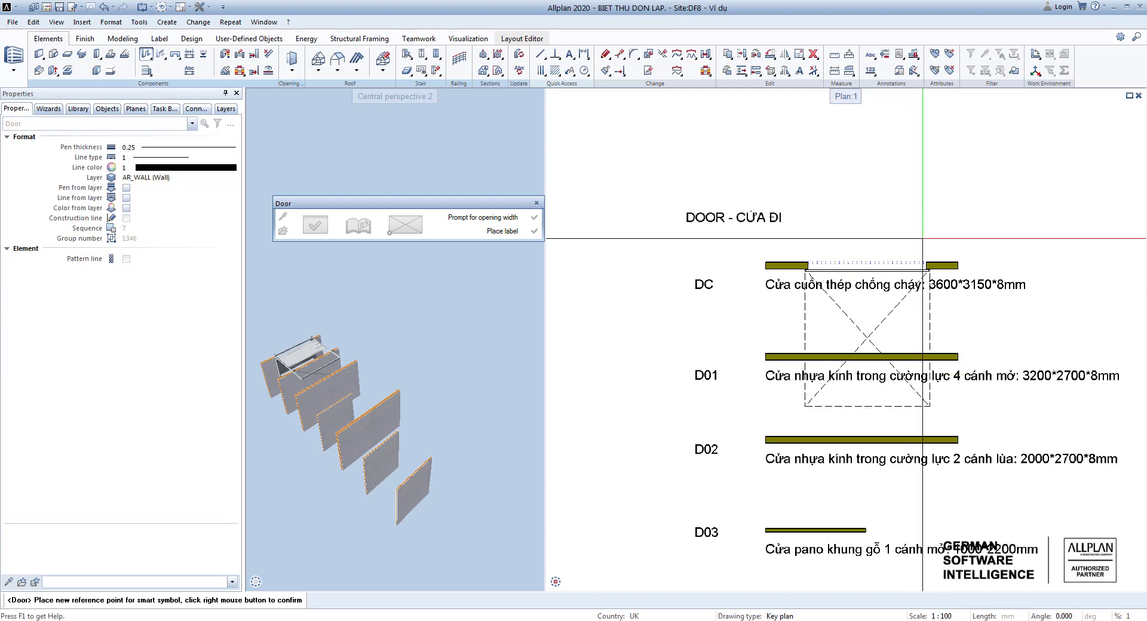
# Flip the garage door symbol to the upper side of the DC wall in plan and finish without placing a label.
pyautogui.click(917, 317)
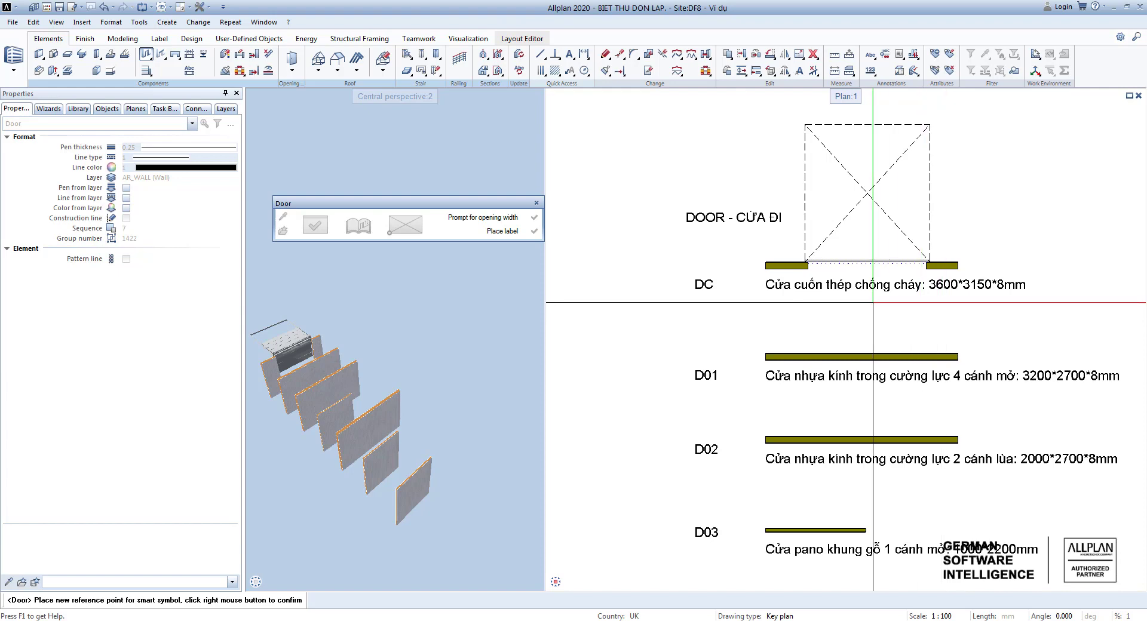
pyautogui.rightClick(892, 289)
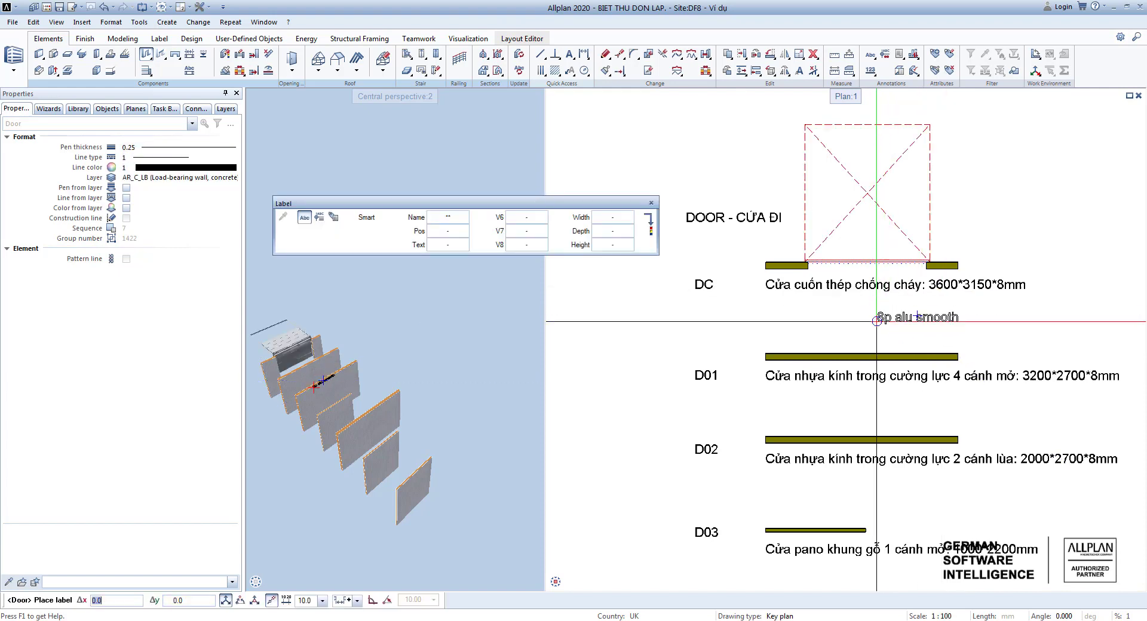
pyautogui.press('Escape')
pyautogui.press('Escape')
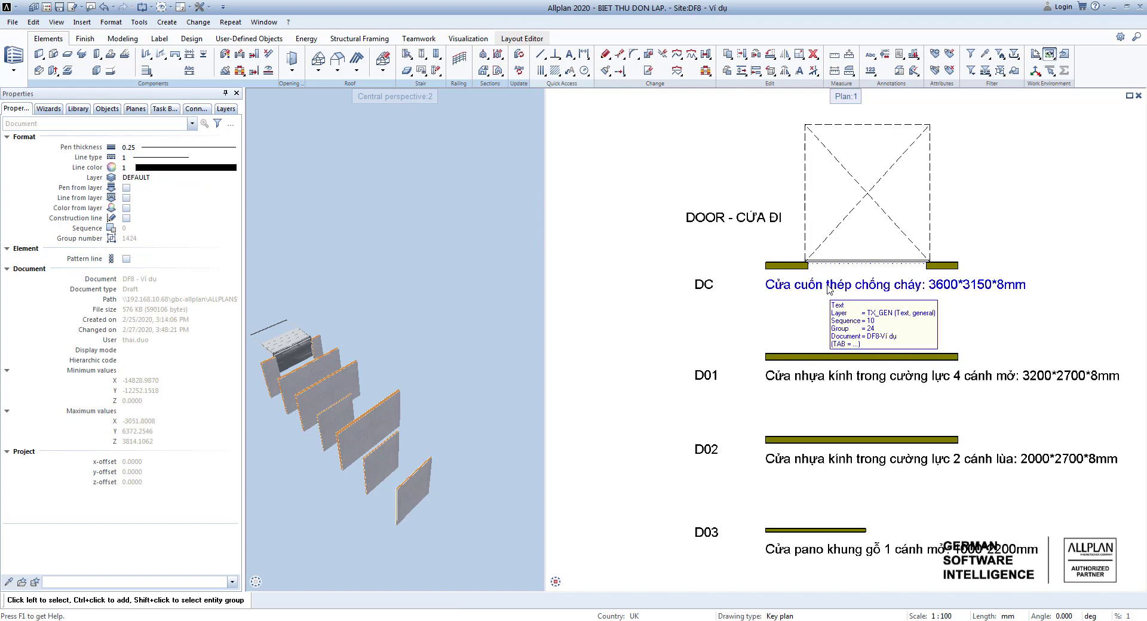
# Open drawing file 9, Template cửa, in place of the sample file and view its door types in plan.
pyautogui.scroll(-1, 839, 283)
pyautogui.scroll(-3, 840, 264)
pyautogui.scroll(3, 827, 349)
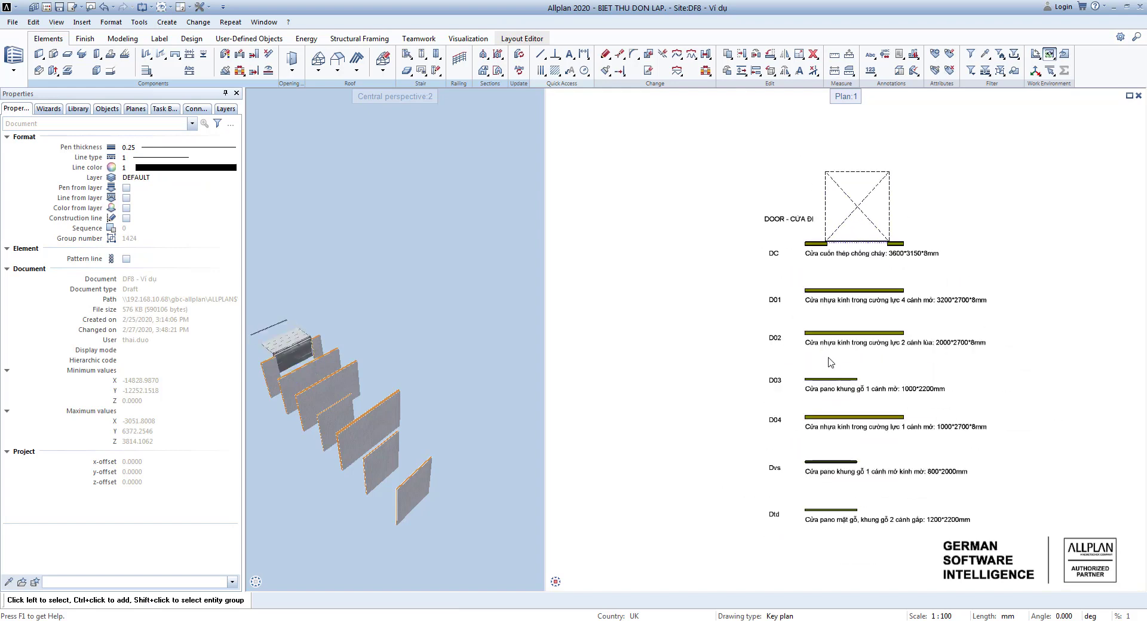
pyautogui.scroll(-1, 823, 442)
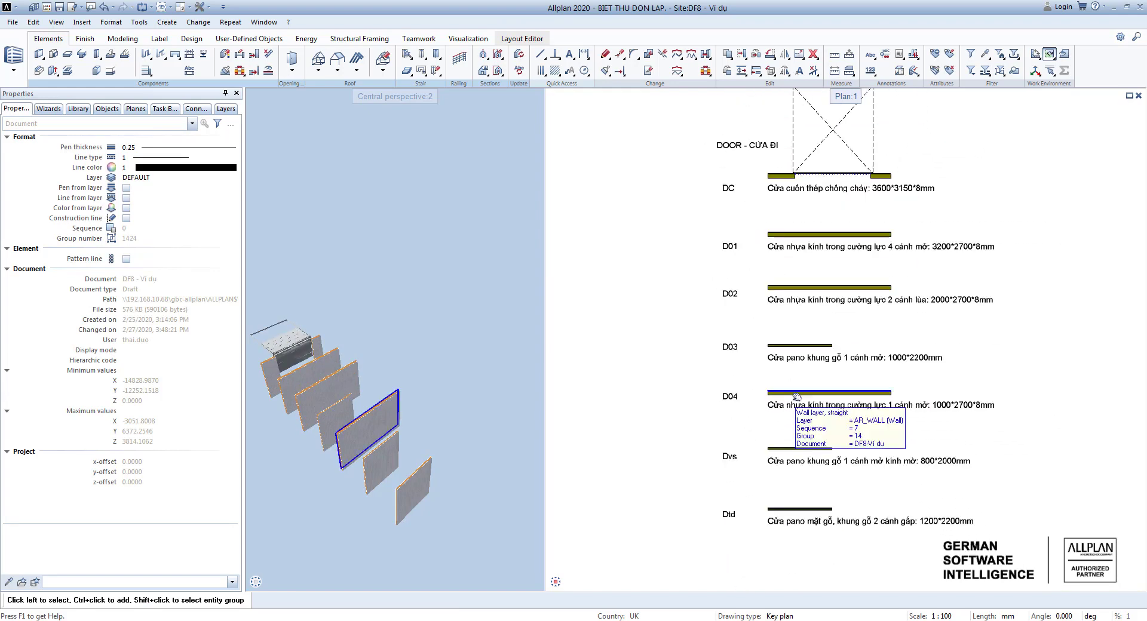
pyautogui.press('F2')
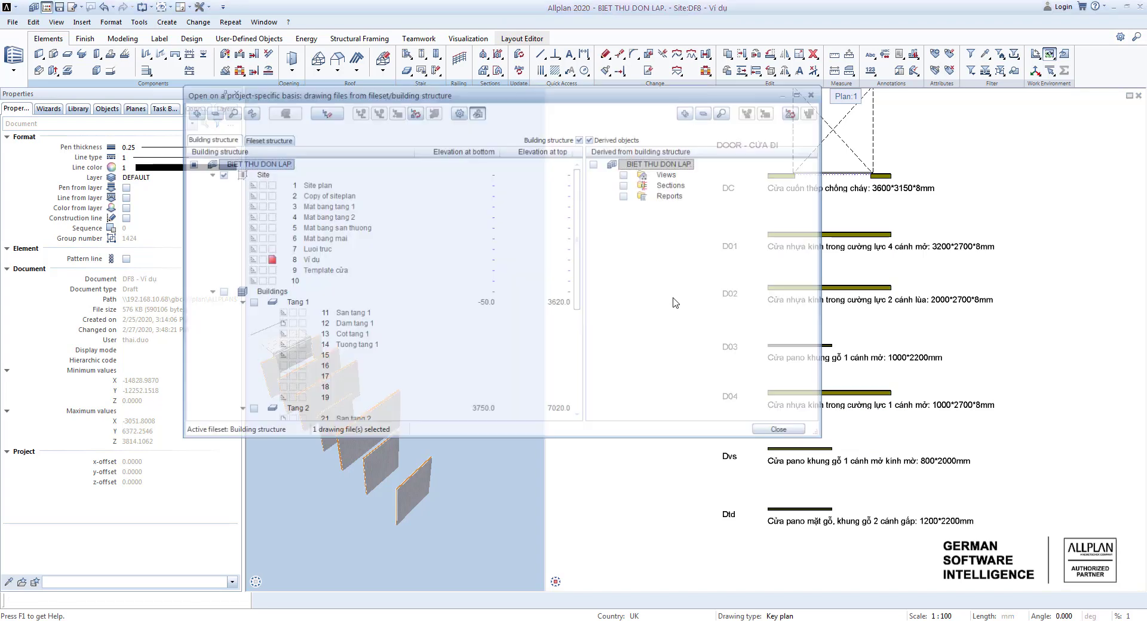
pyautogui.doubleClick(304, 274)
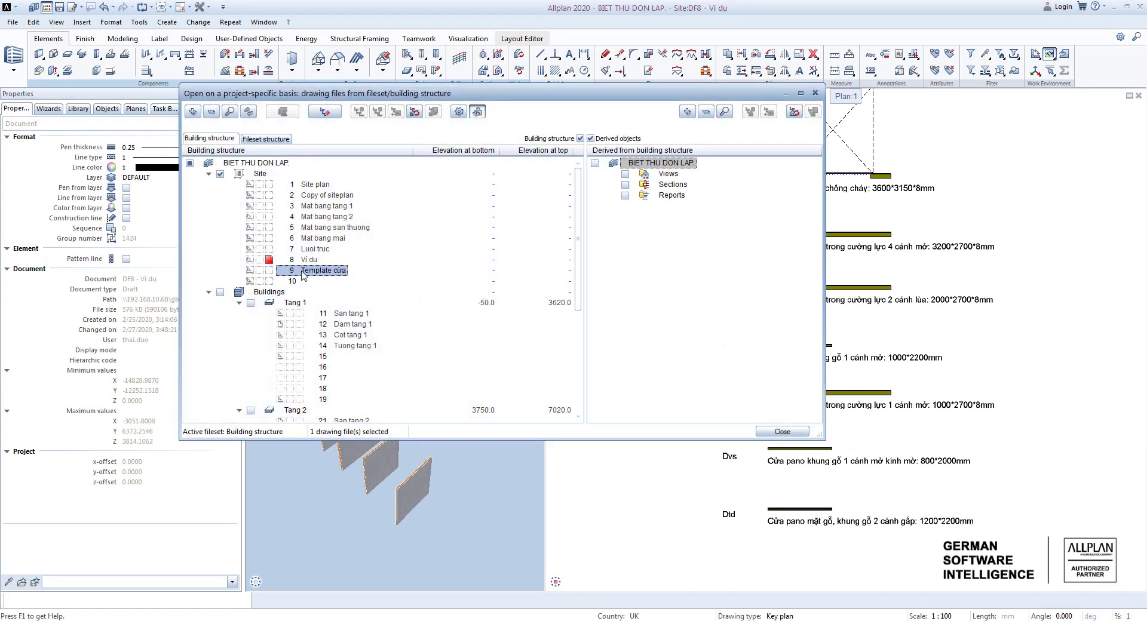
pyautogui.moveTo(682, 286)
pyautogui.mouseDown(button='middle')
pyautogui.moveTo(669, 329)
pyautogui.moveTo(618, 313)
pyautogui.moveTo(611, 322)
pyautogui.mouseUp(button='middle')
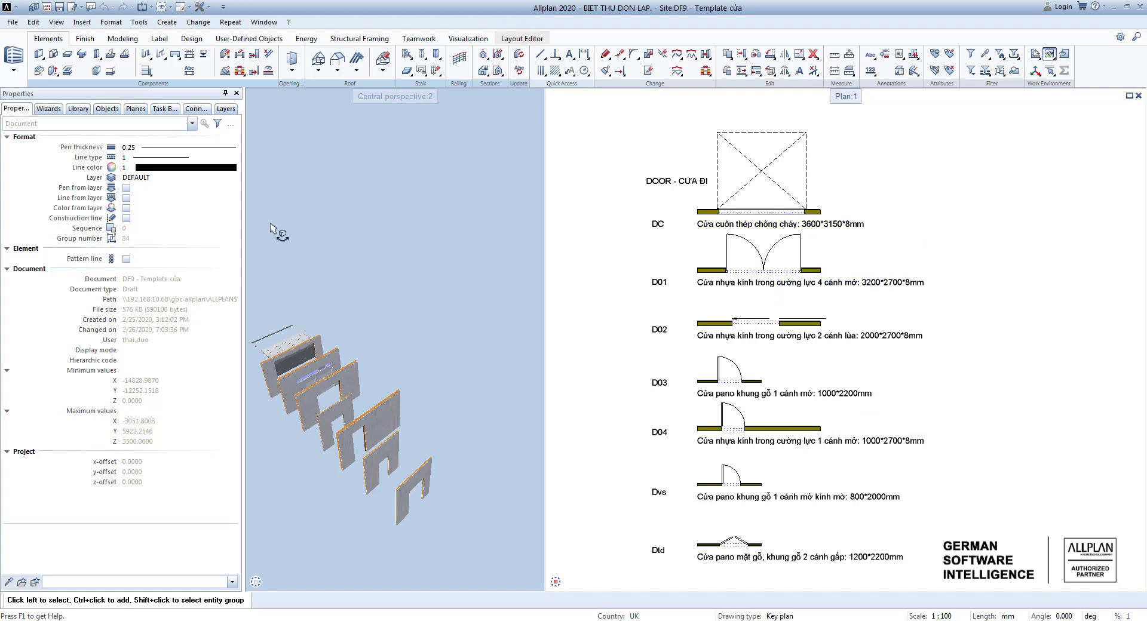
# Show the Door template in the Architecture template wizard, with all door types from DC to Dtd in view.
pyautogui.click(47, 109)
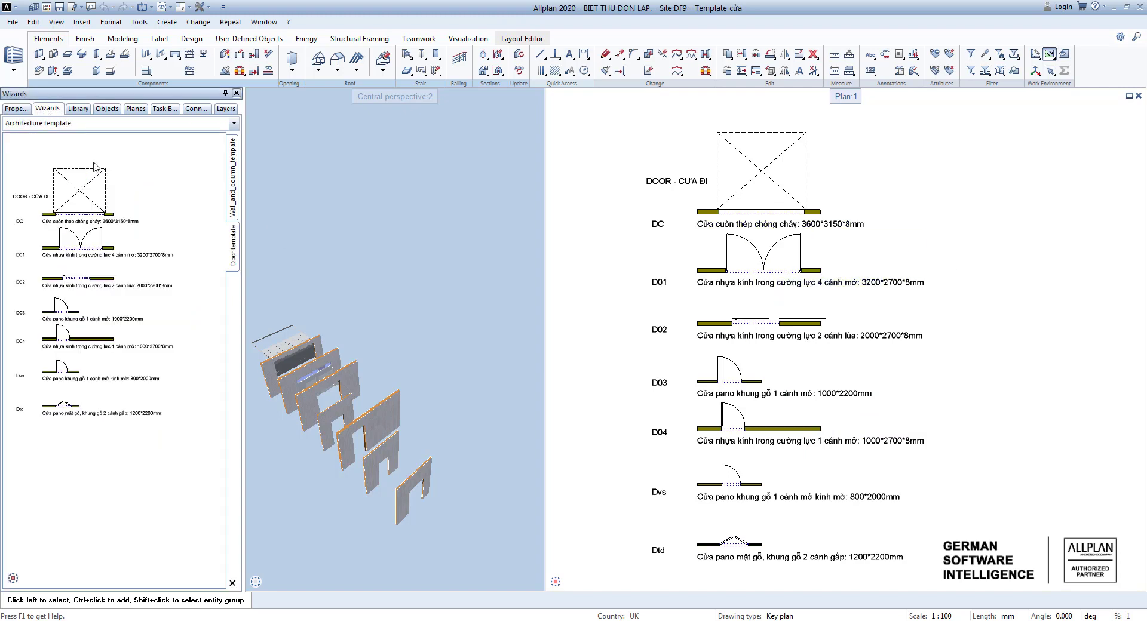
pyautogui.scroll(1, 215, 304)
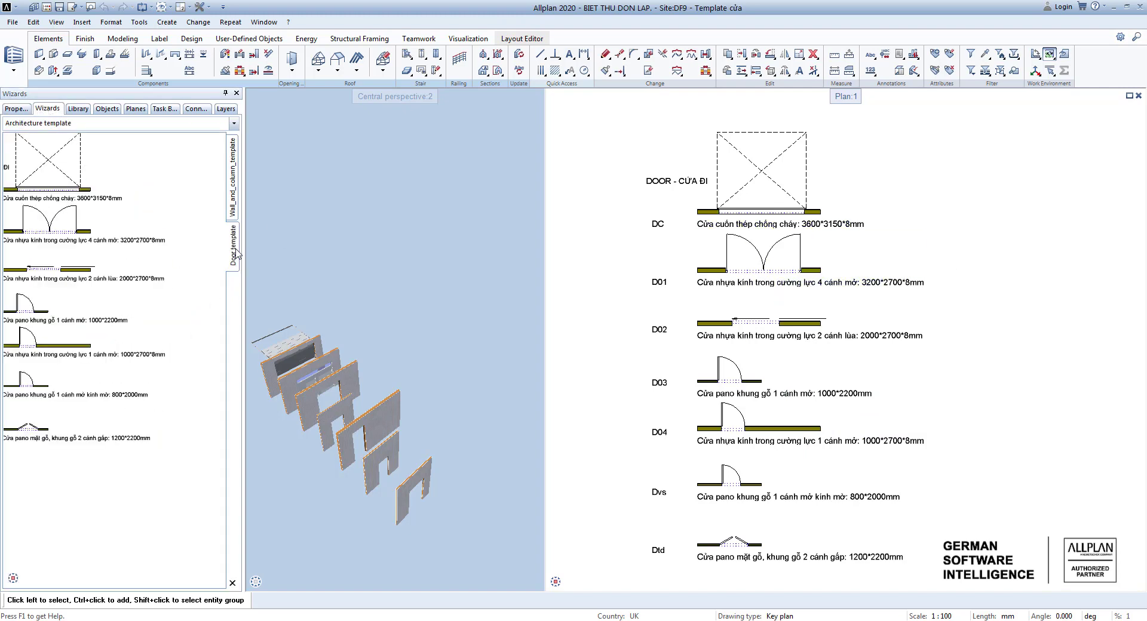
pyautogui.moveTo(130, 332); pyautogui.dragTo(176, 367, button='middle')
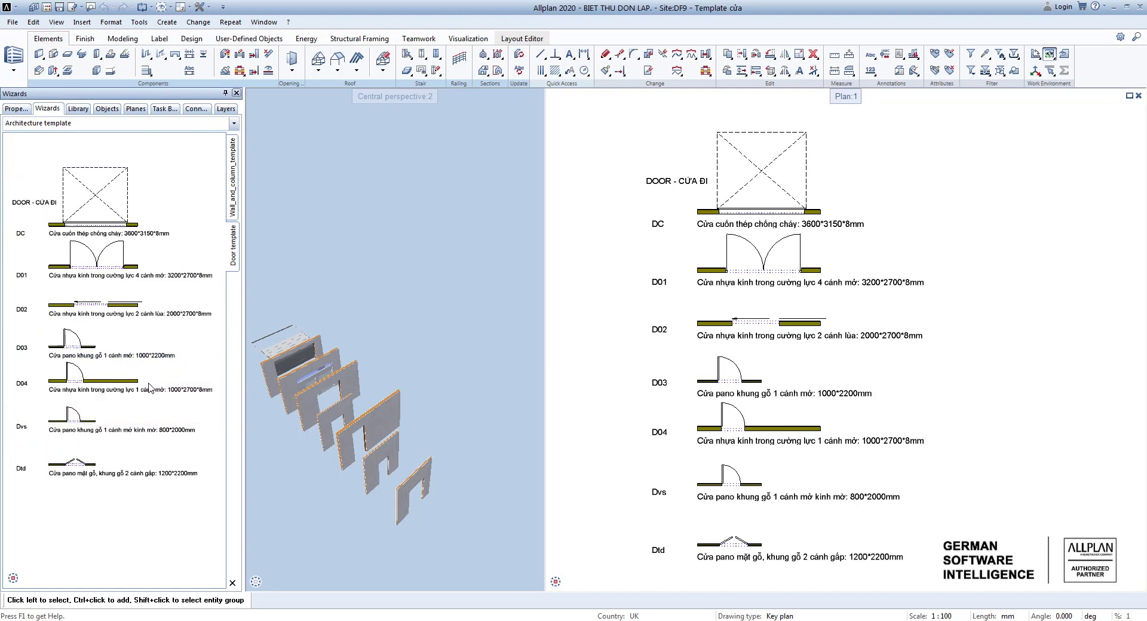
pyautogui.scroll(-1, 141, 396)
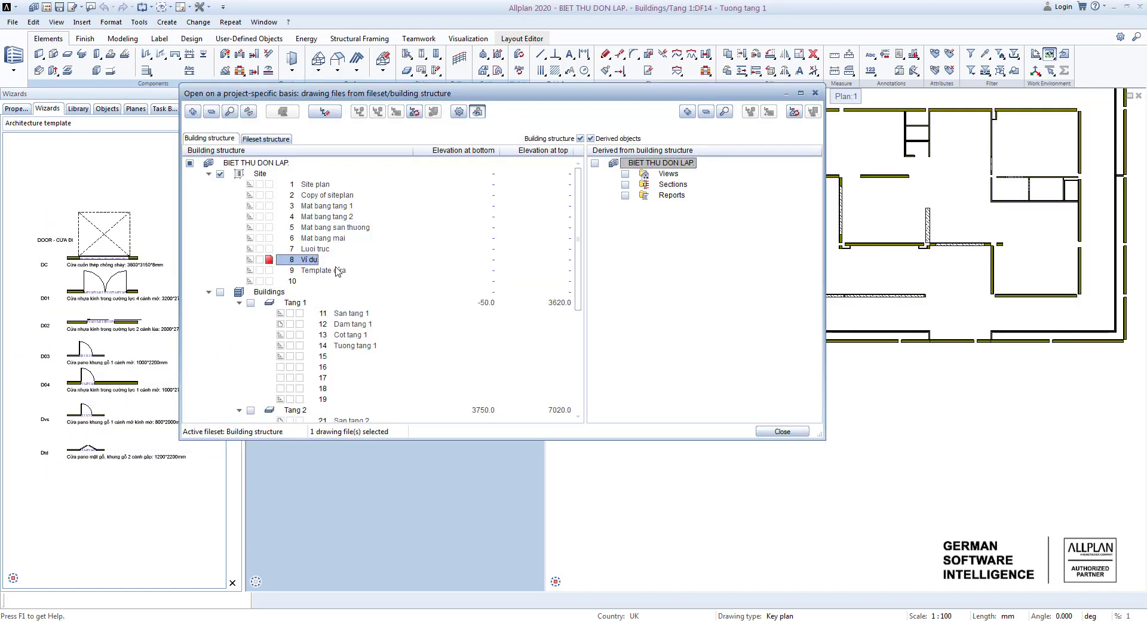
# Make drawing file 14, Tuong tang 1, current, open 13, Cot tang 1, in the background, and close 8, Ví dụ.
pyautogui.click(300, 346)
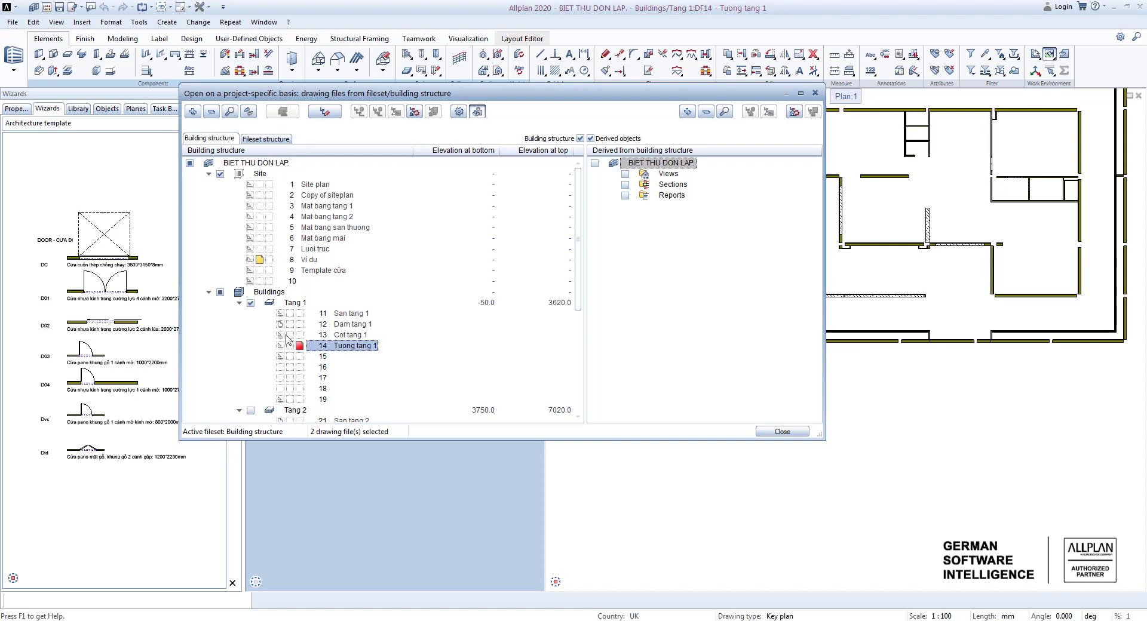
pyautogui.click(289, 335)
pyautogui.click(259, 260)
pyautogui.press('Escape')
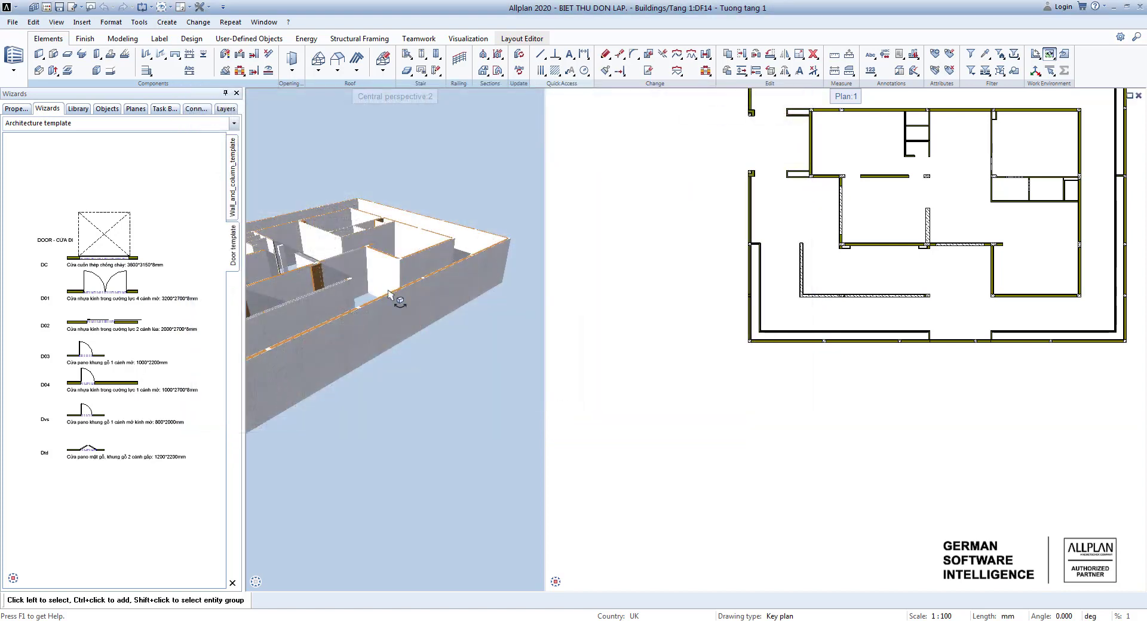
# Start a new door with the properties of the DC garage door matched from the Door template wizard.
pyautogui.scroll(-4, 758, 404)
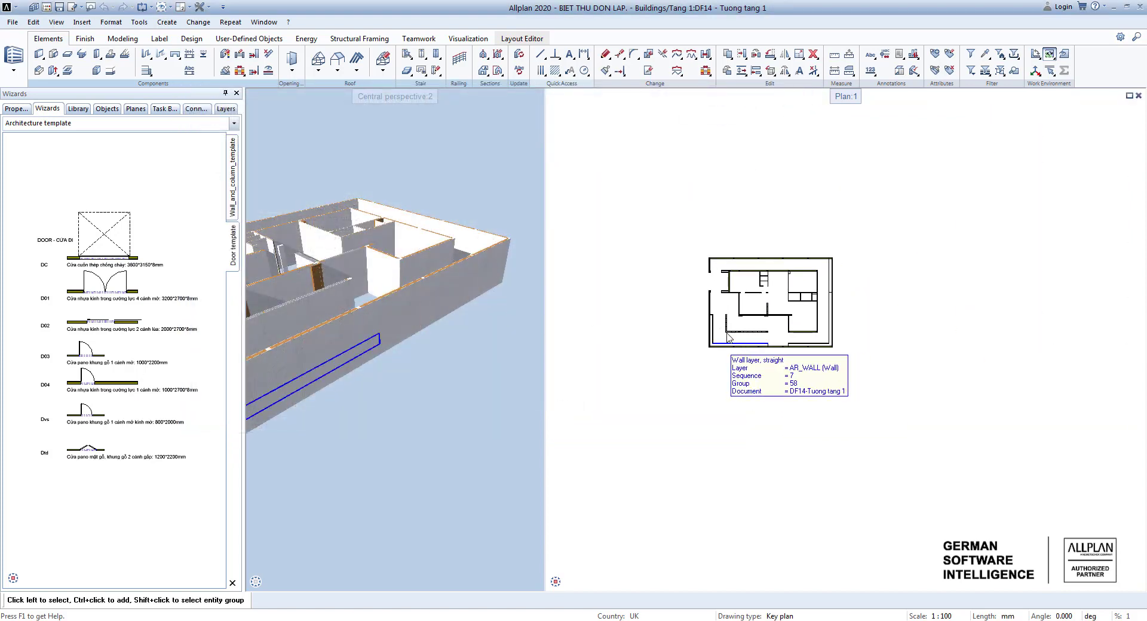
pyautogui.scroll(4, 728, 338)
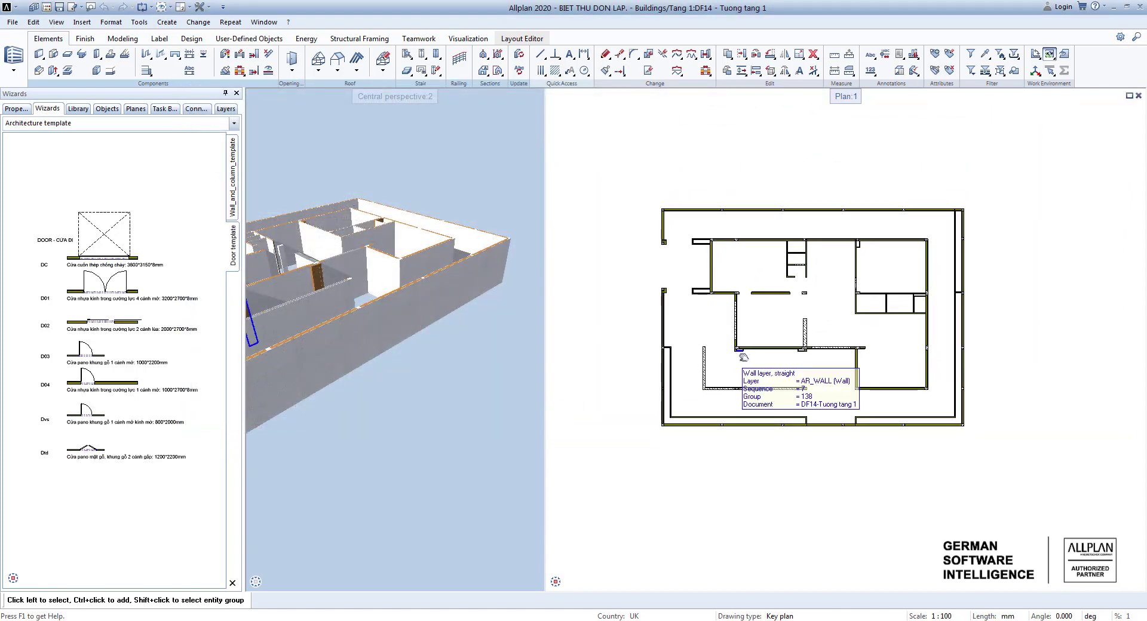
pyautogui.scroll(5, 693, 273)
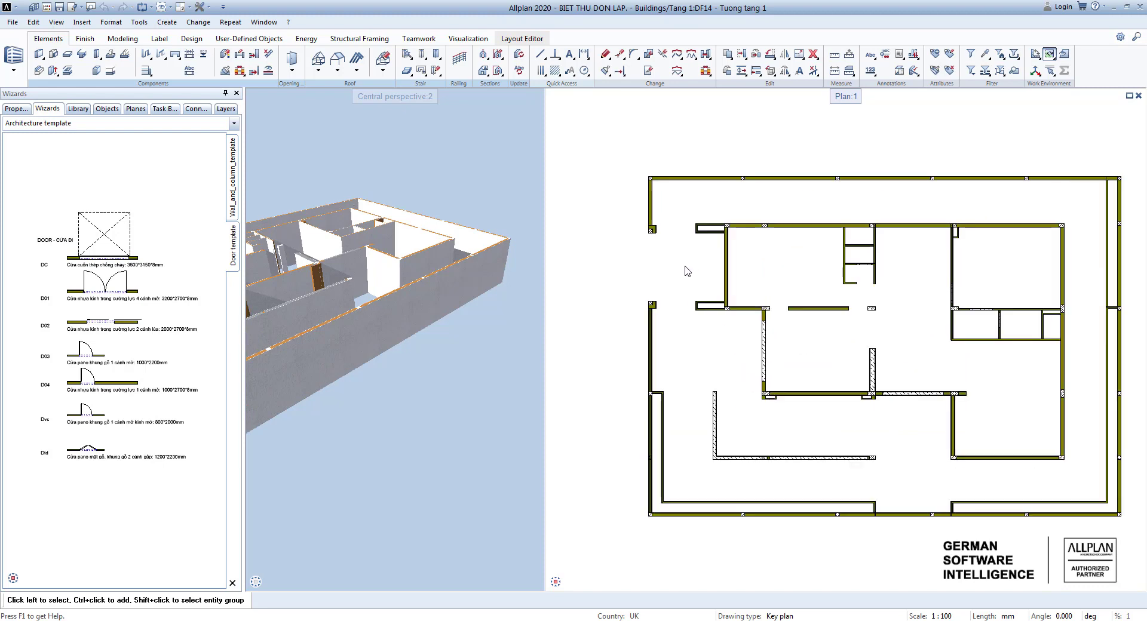
pyautogui.scroll(-2, 765, 250)
pyautogui.scroll(2, 777, 263)
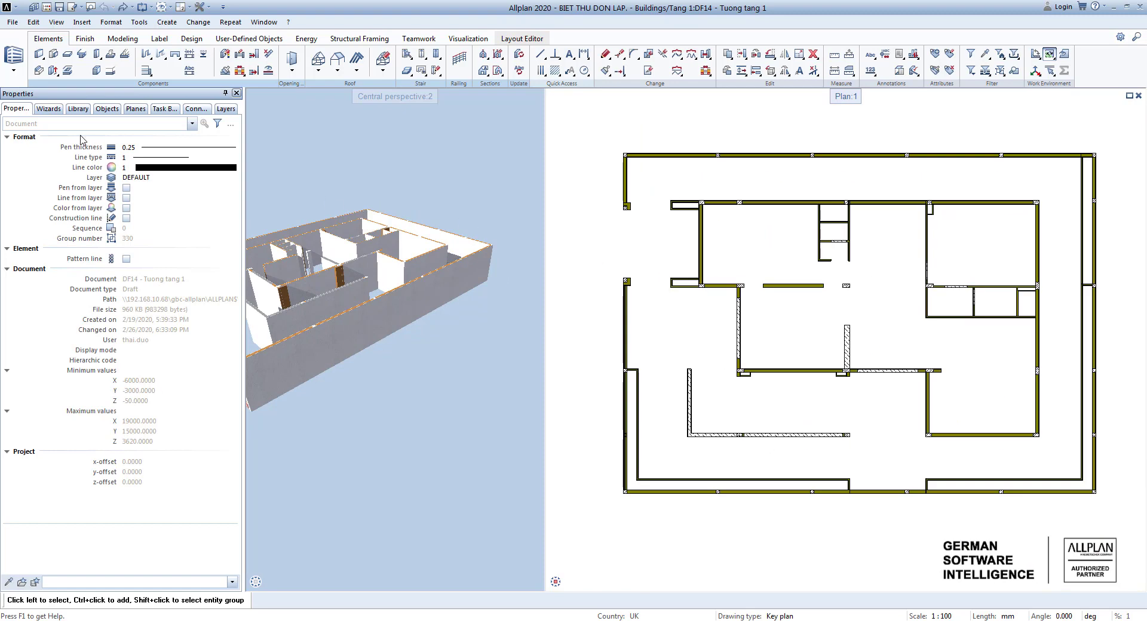
pyautogui.click(47, 112)
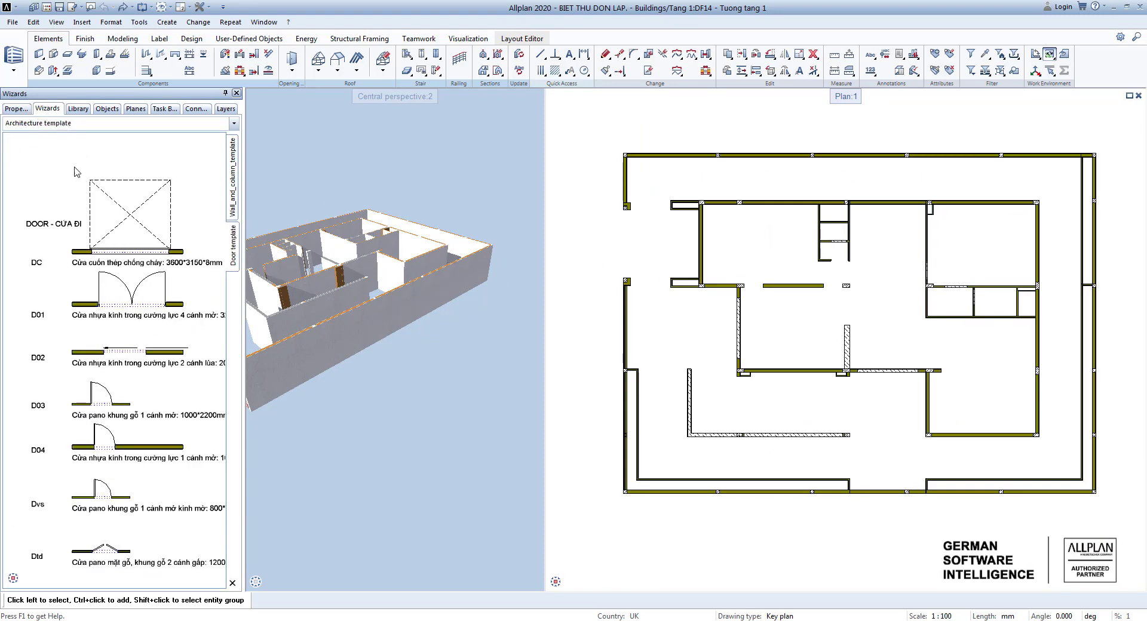
pyautogui.click(16, 108)
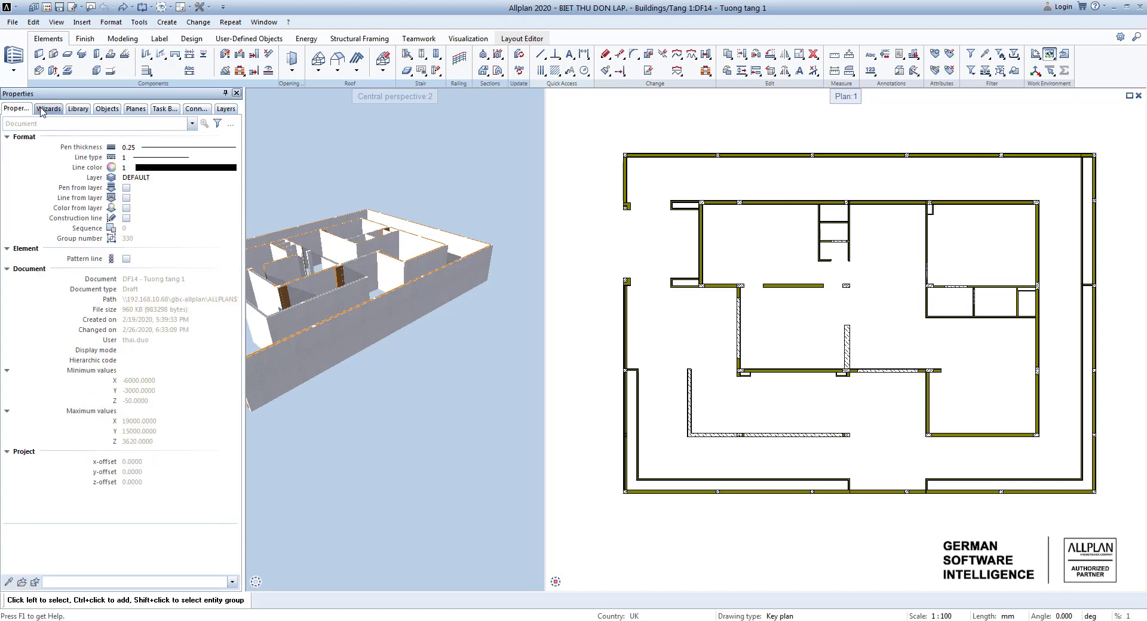
pyautogui.click(47, 109)
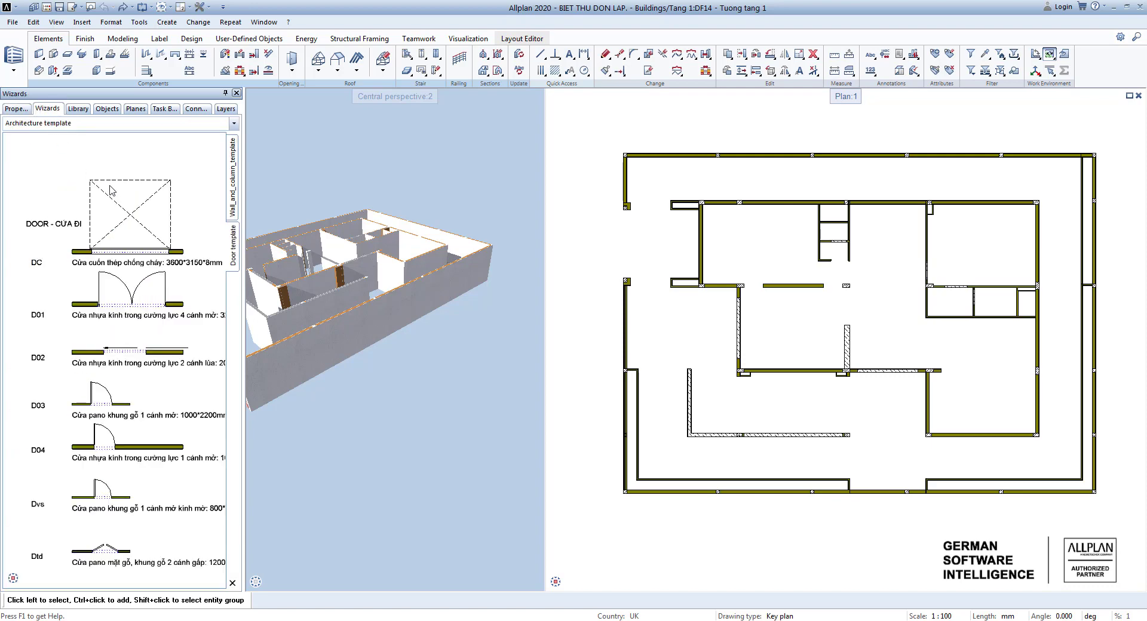
pyautogui.rightClick(132, 255)
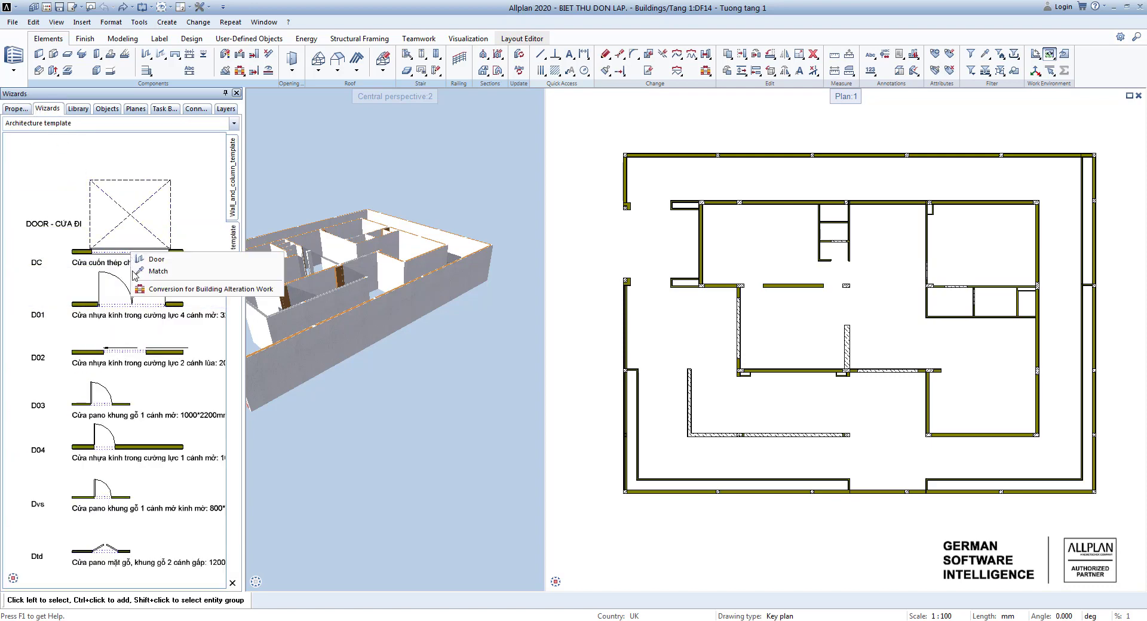
pyautogui.click(141, 272)
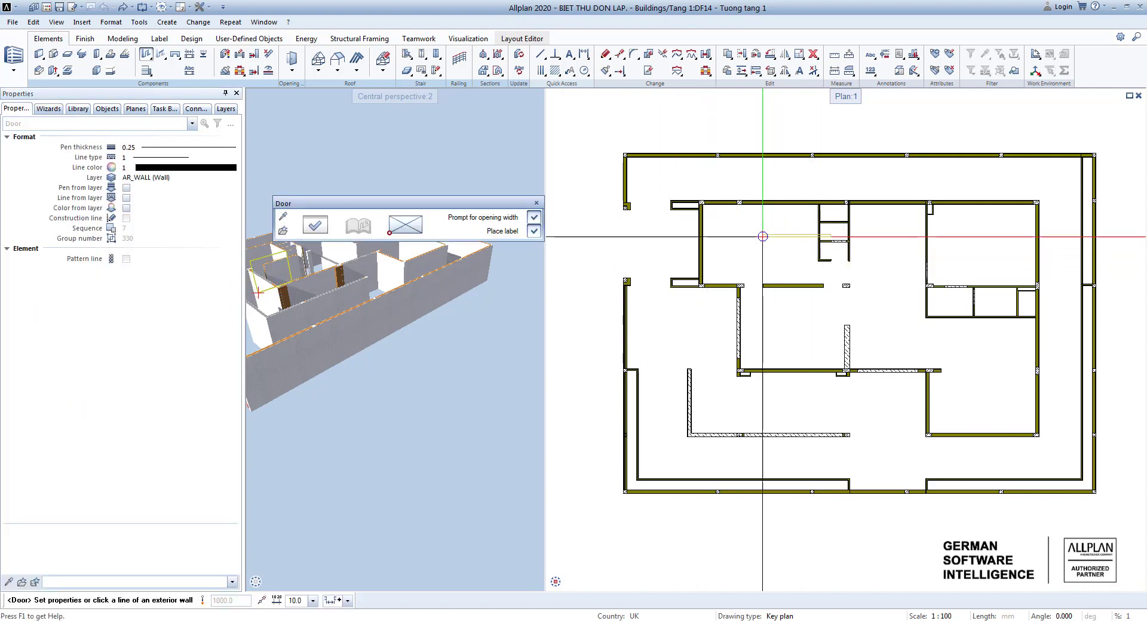
# Place the DC door in the garage's front wall, with offset 0 from the upper wing wall's corner, accepting the matched opening width.
pyautogui.scroll(2, 699, 227)
pyautogui.scroll(3, 704, 287)
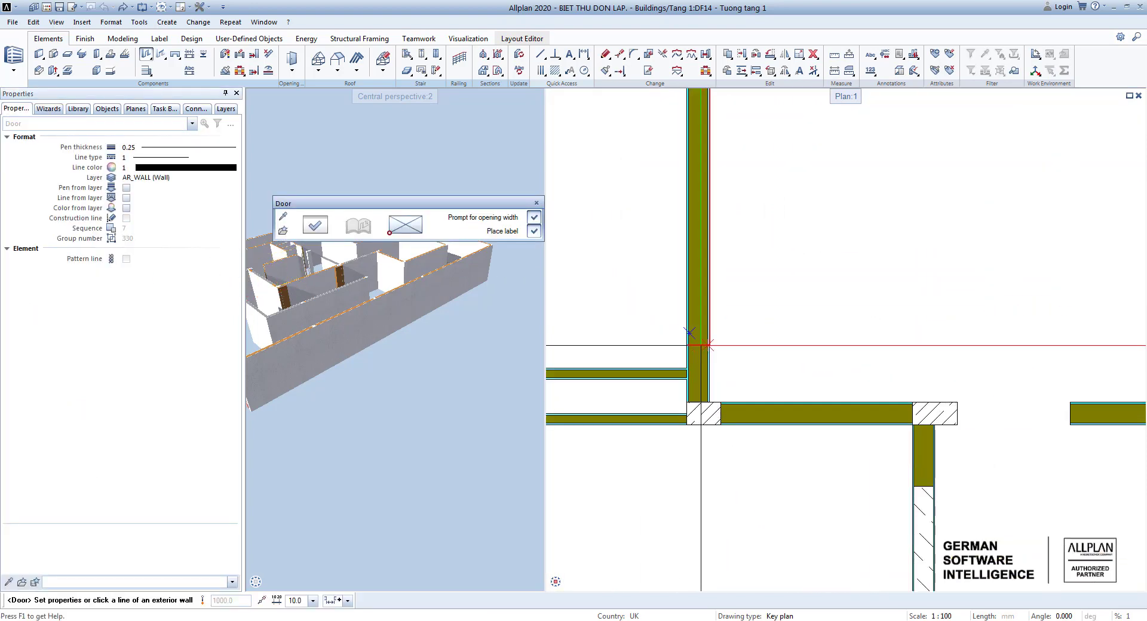
pyautogui.scroll(-3, 679, 375)
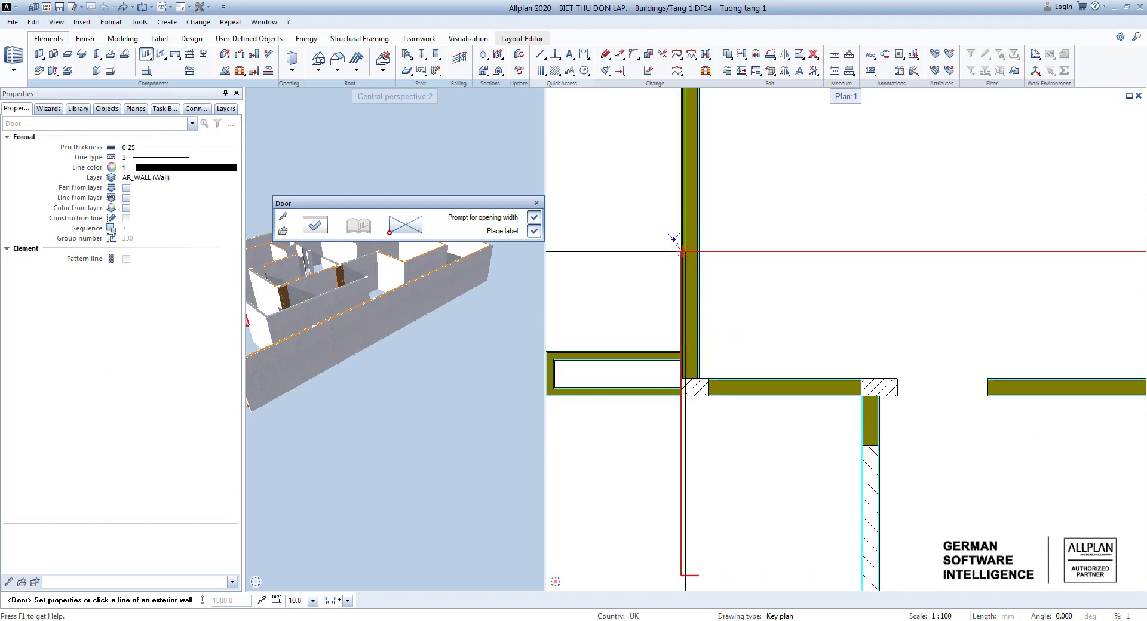
pyautogui.click(683, 270)
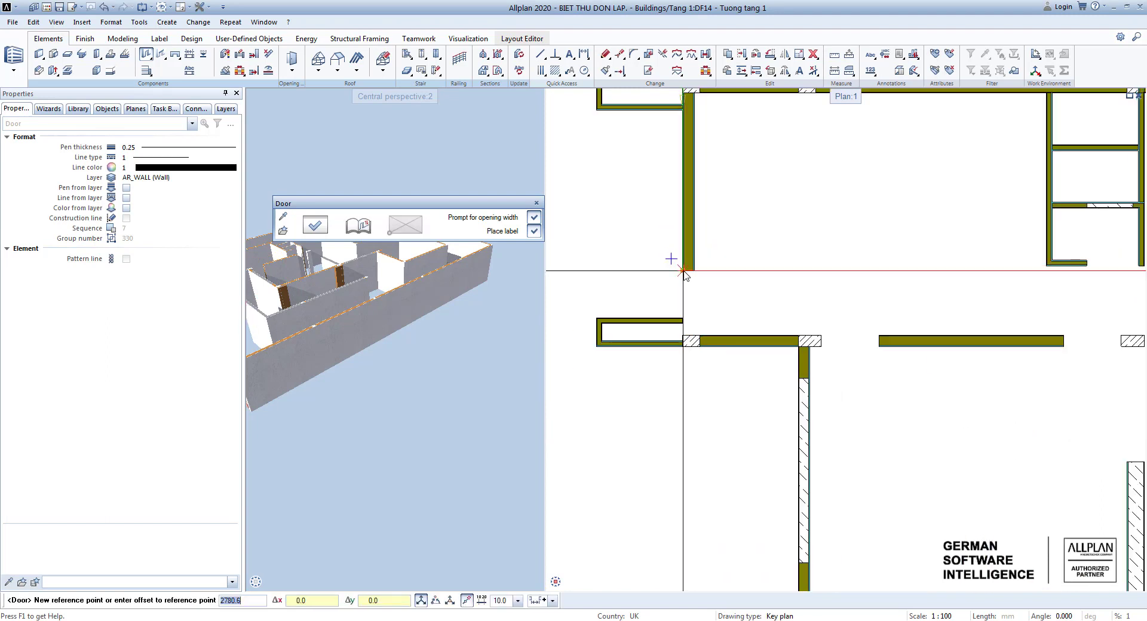
pyautogui.scroll(-3, 671, 258)
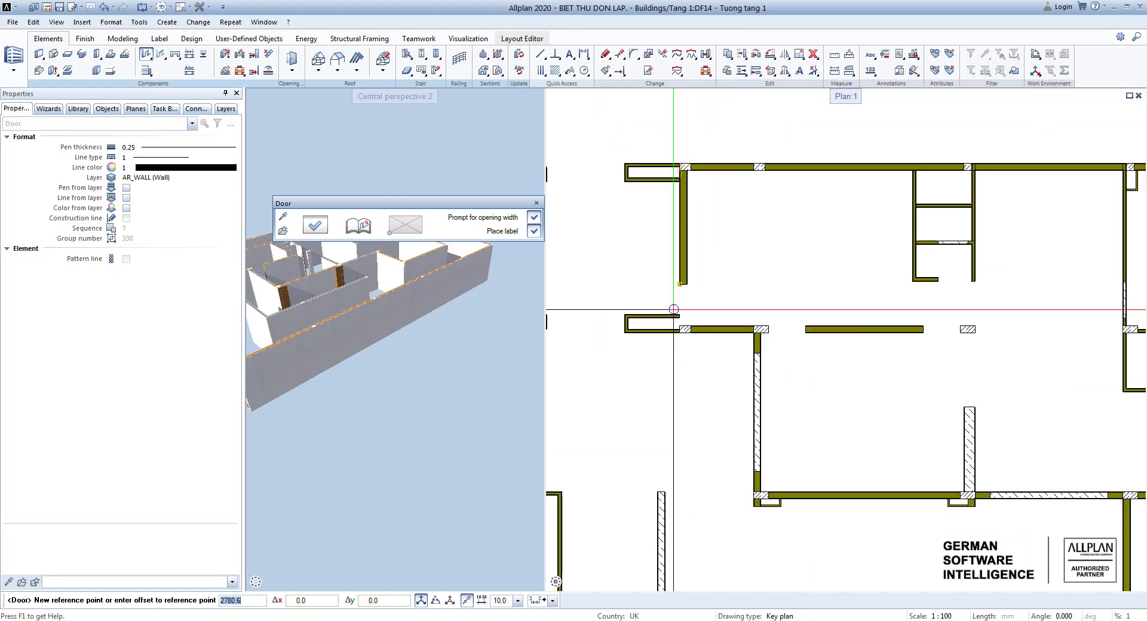
pyautogui.scroll(5, 675, 173)
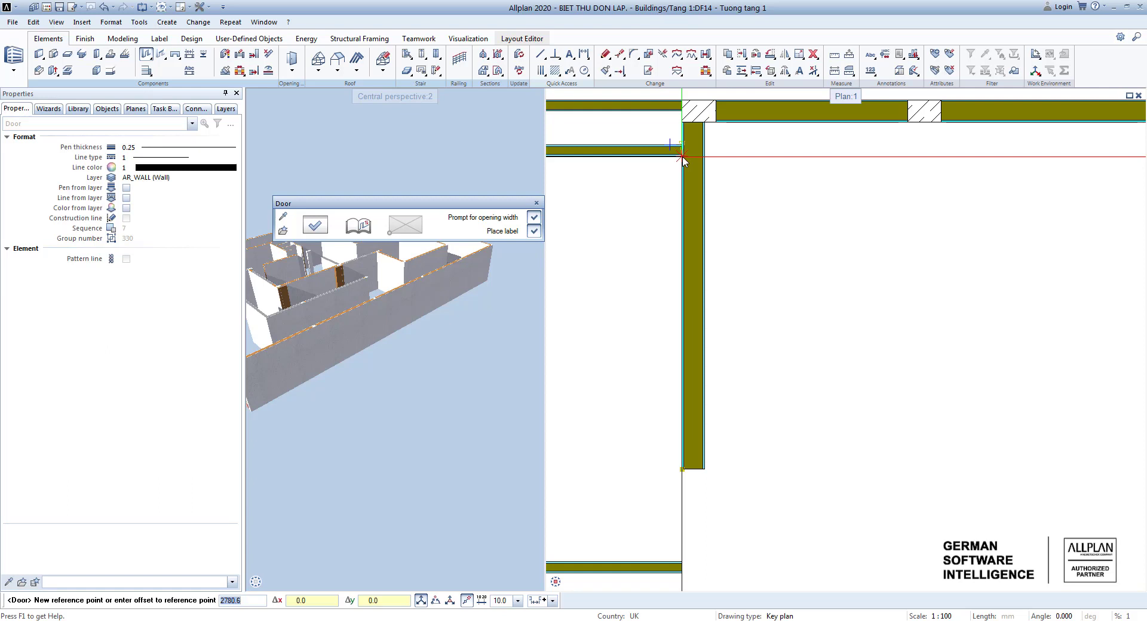
pyautogui.write('0')
pyautogui.press('Return')
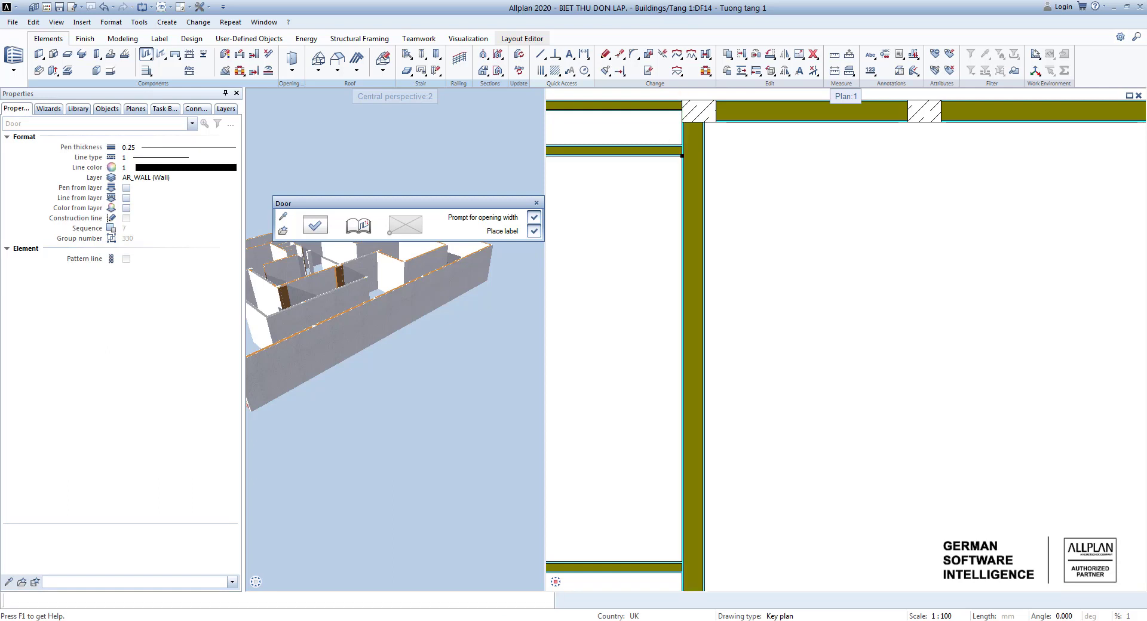
pyautogui.press('Return')
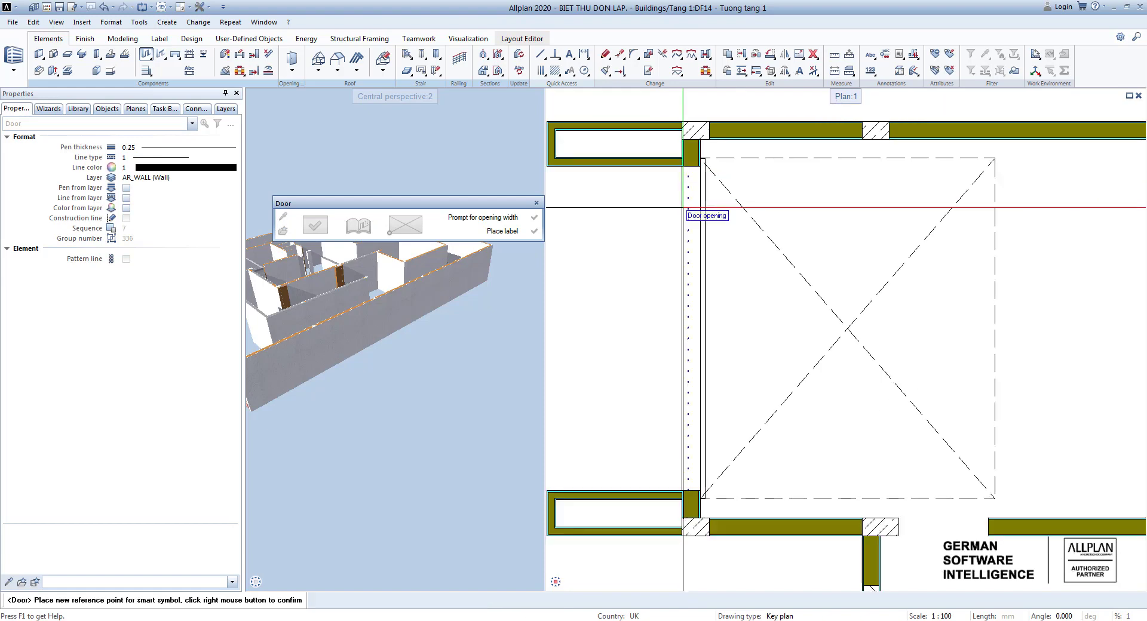
# Confirm the garage door symbol's position on the inner side of the wall and finish without placing a label.
pyautogui.scroll(-3, 682, 201)
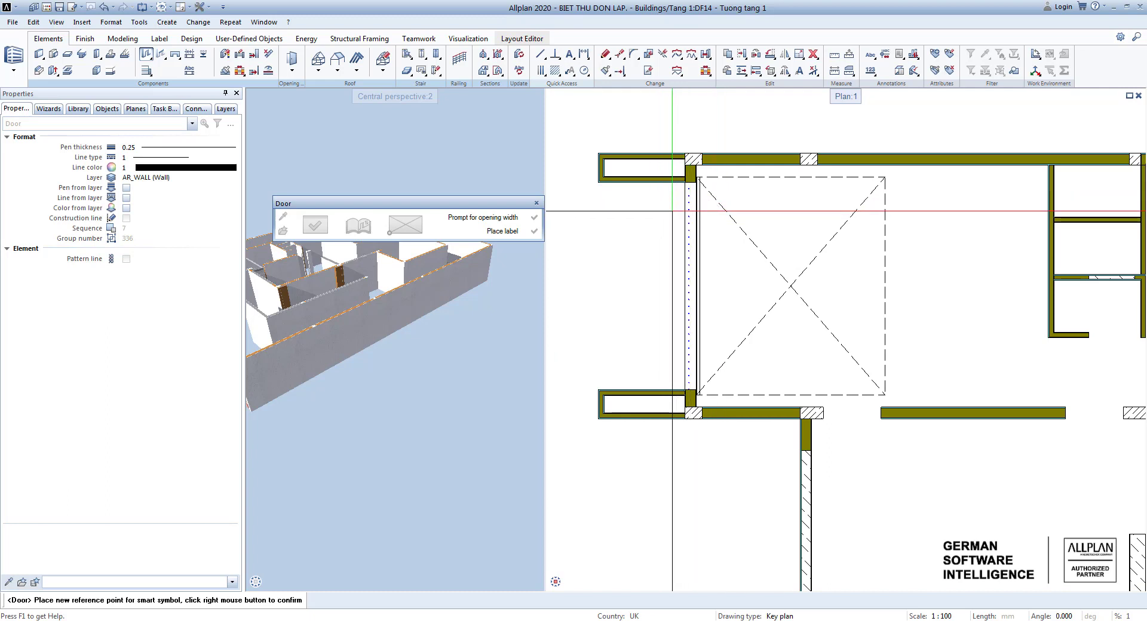
pyautogui.rightClick(658, 205)
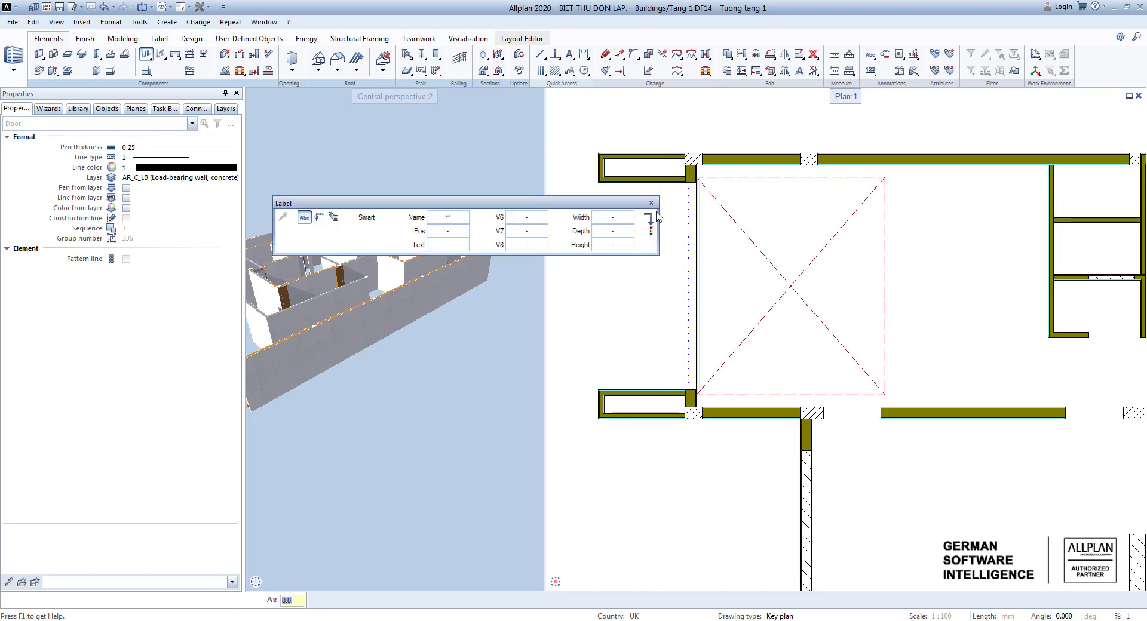
pyautogui.press('Escape')
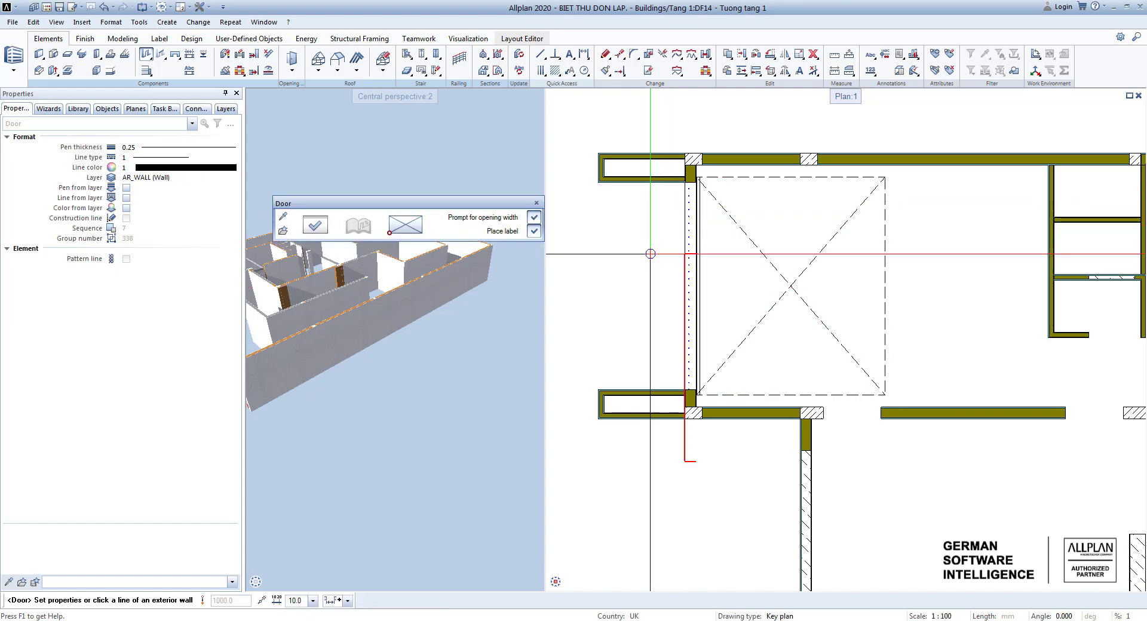
pyautogui.press('Escape')
# Start a new door with the properties of the D01 double door matched from the Door template wizard.
pyautogui.scroll(-2, 705, 229)
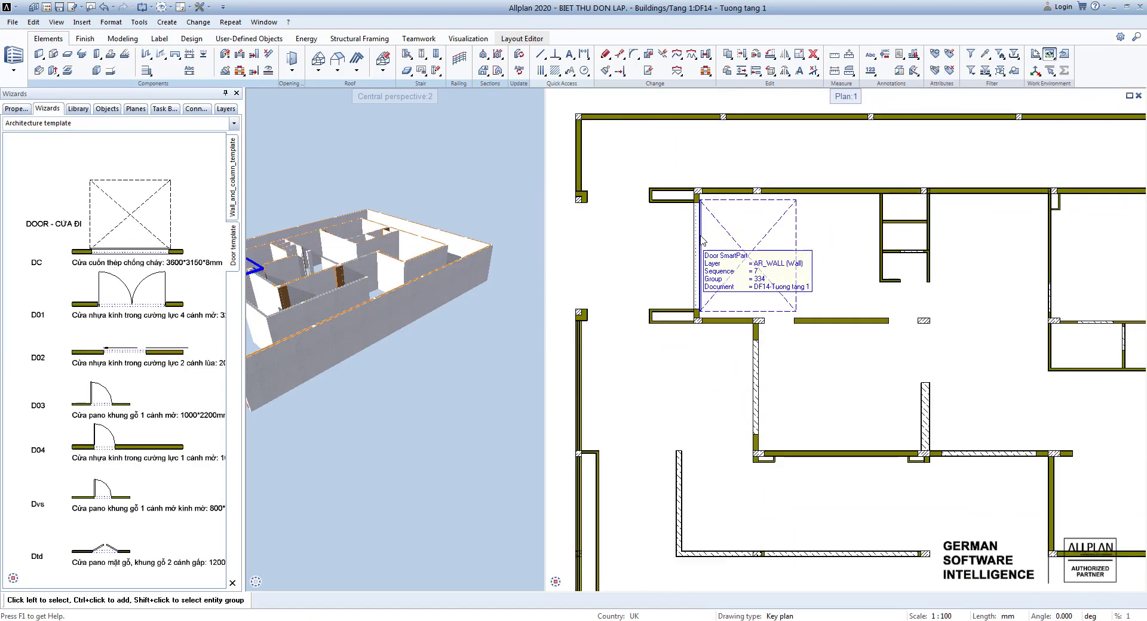
pyautogui.scroll(-2, 714, 242)
pyautogui.scroll(-2, 719, 250)
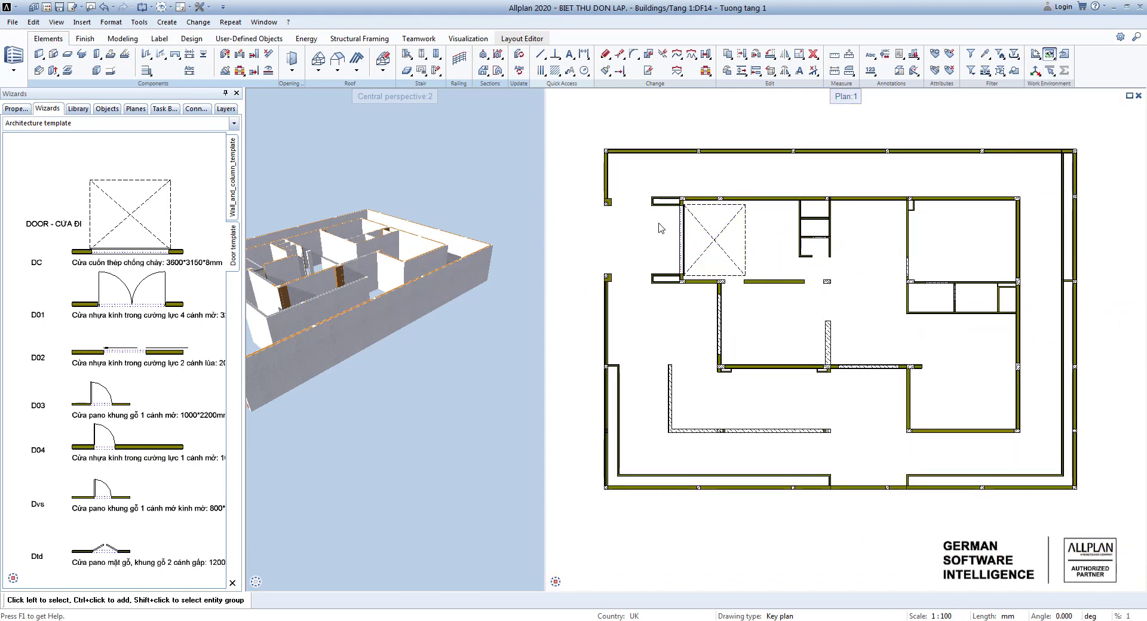
pyautogui.scroll(2, 660, 232)
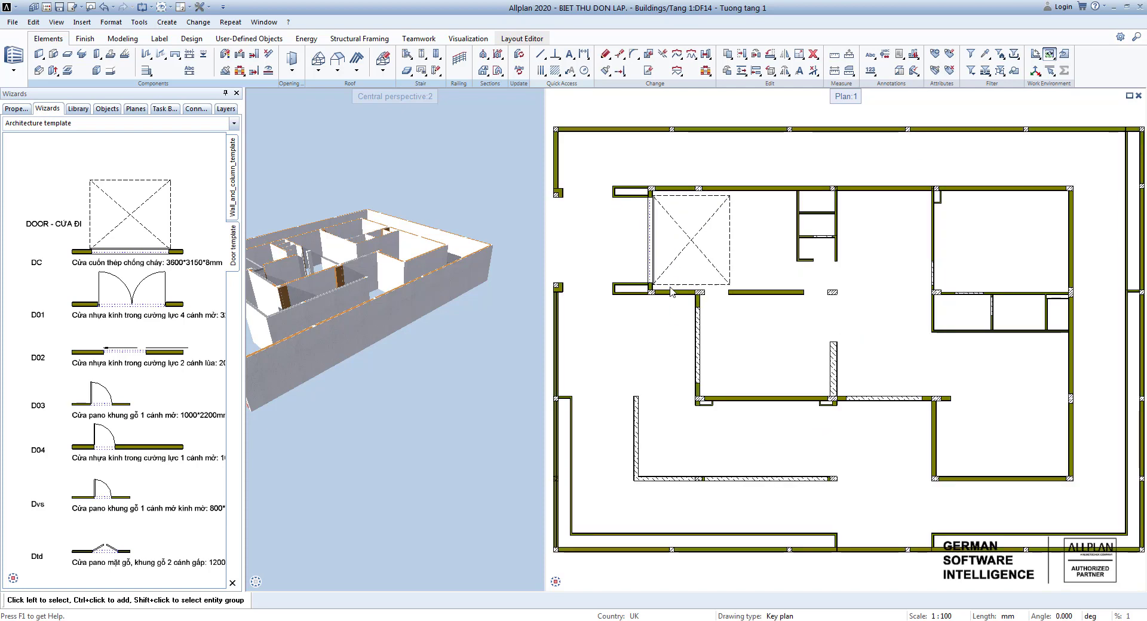
pyautogui.rightClick(121, 310)
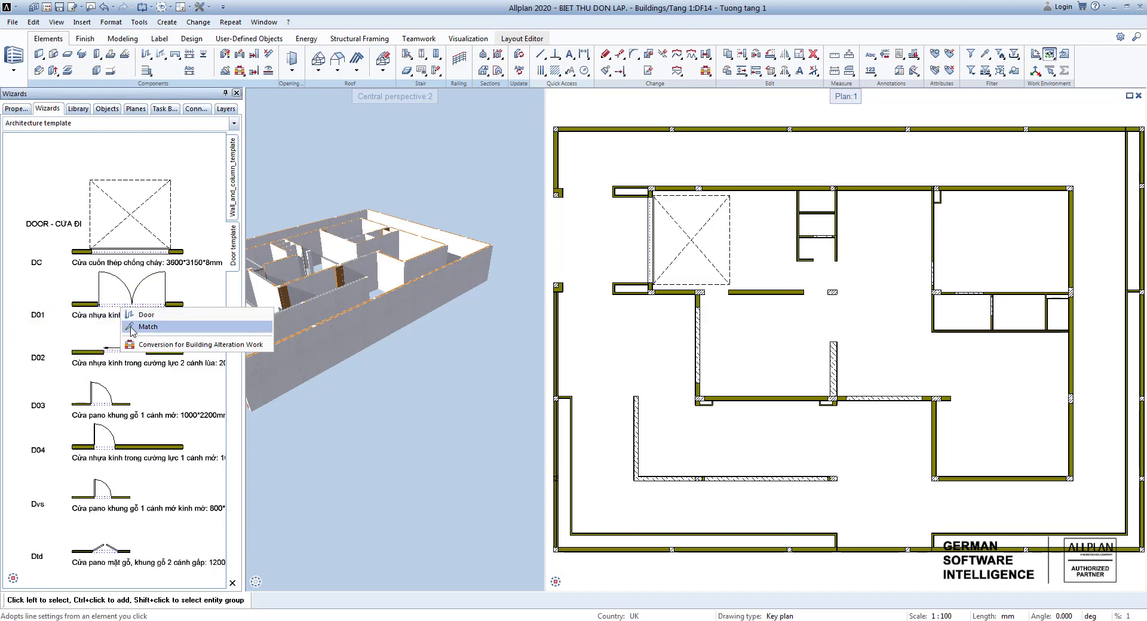
pyautogui.click(132, 328)
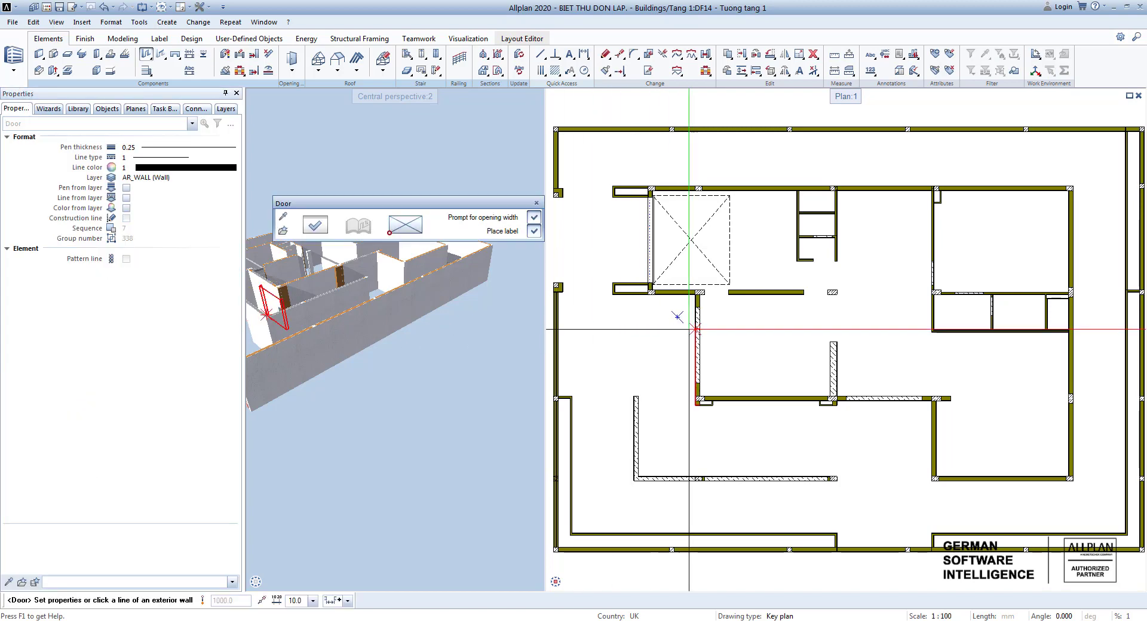
# Place the D01 door across the hatched section of the vertical wall below the garage, accepting the symbol position and leaving out the label.
pyautogui.scroll(3, 678, 317)
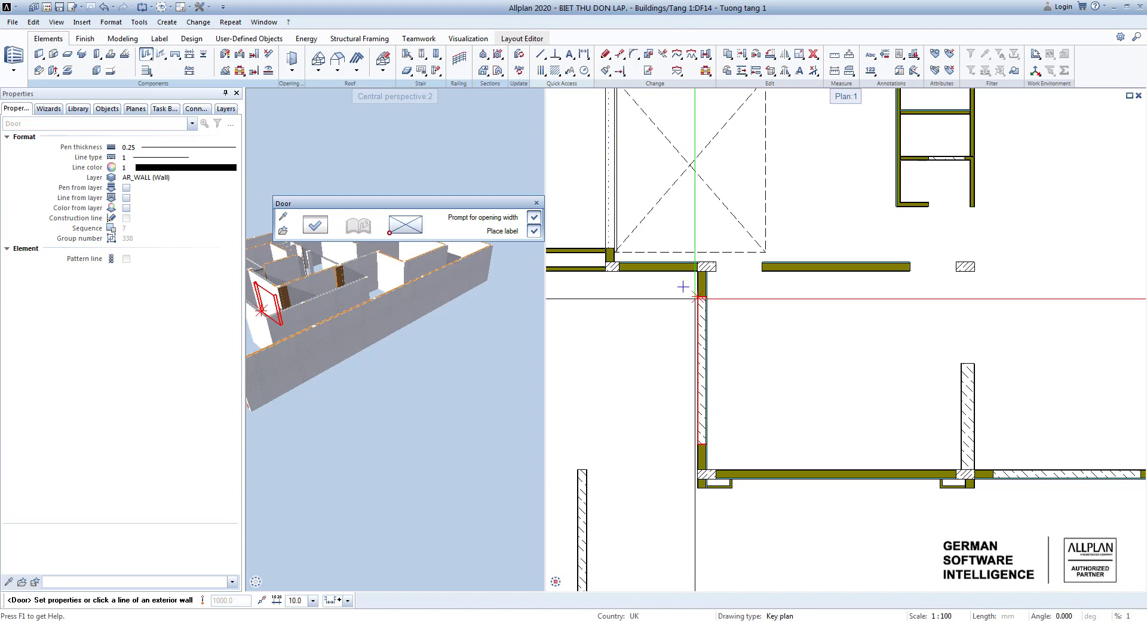
pyautogui.click(697, 297)
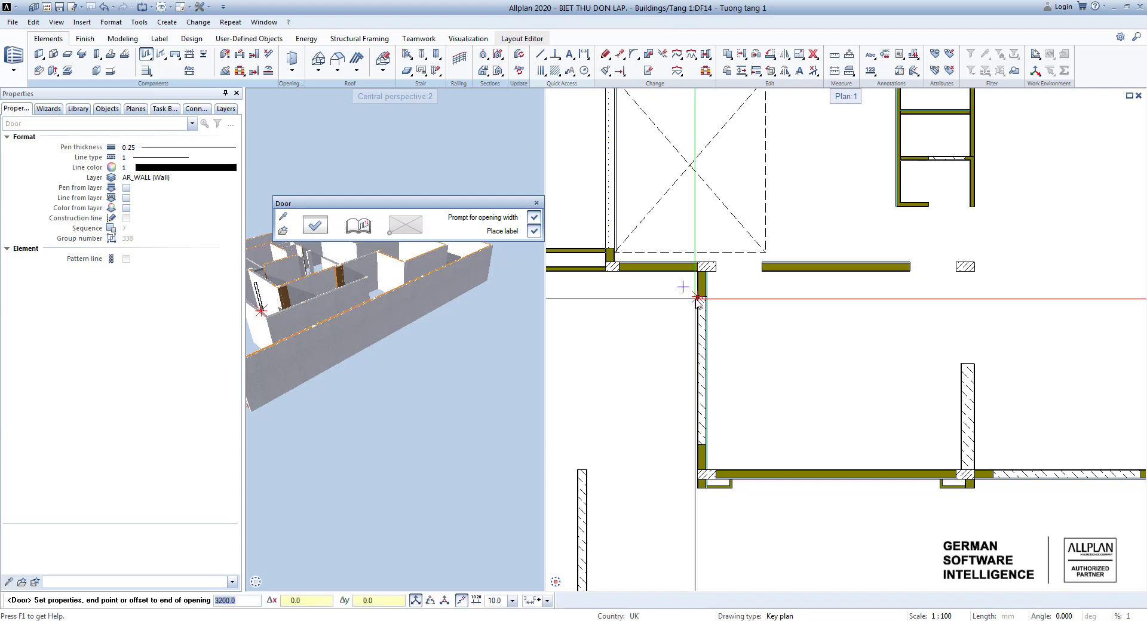
pyautogui.click(700, 442)
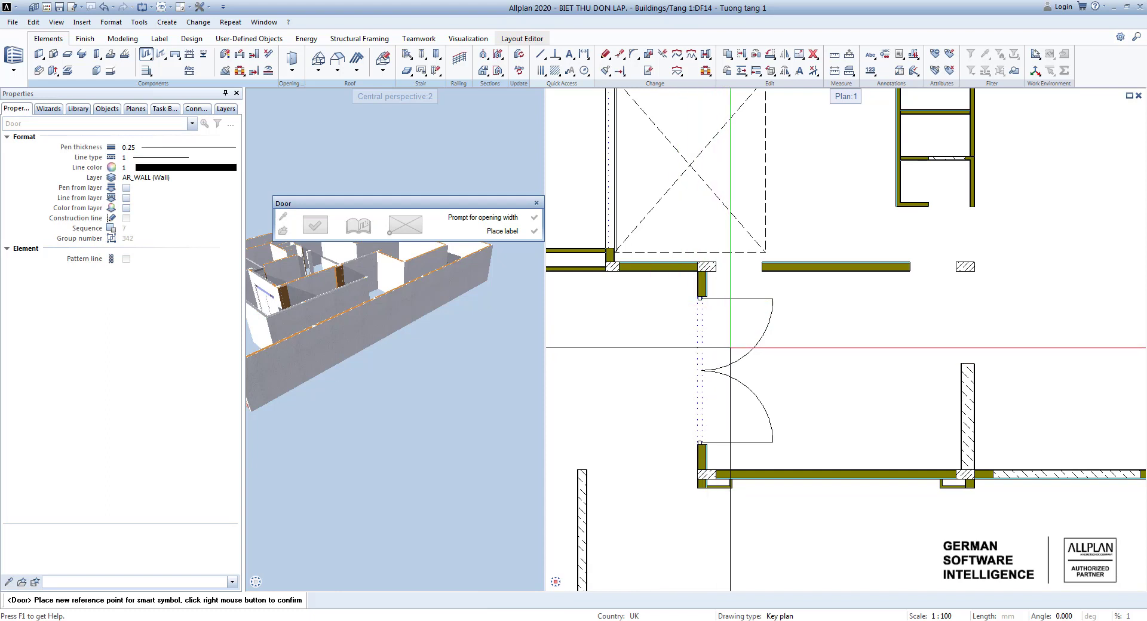
pyautogui.rightClick(729, 346)
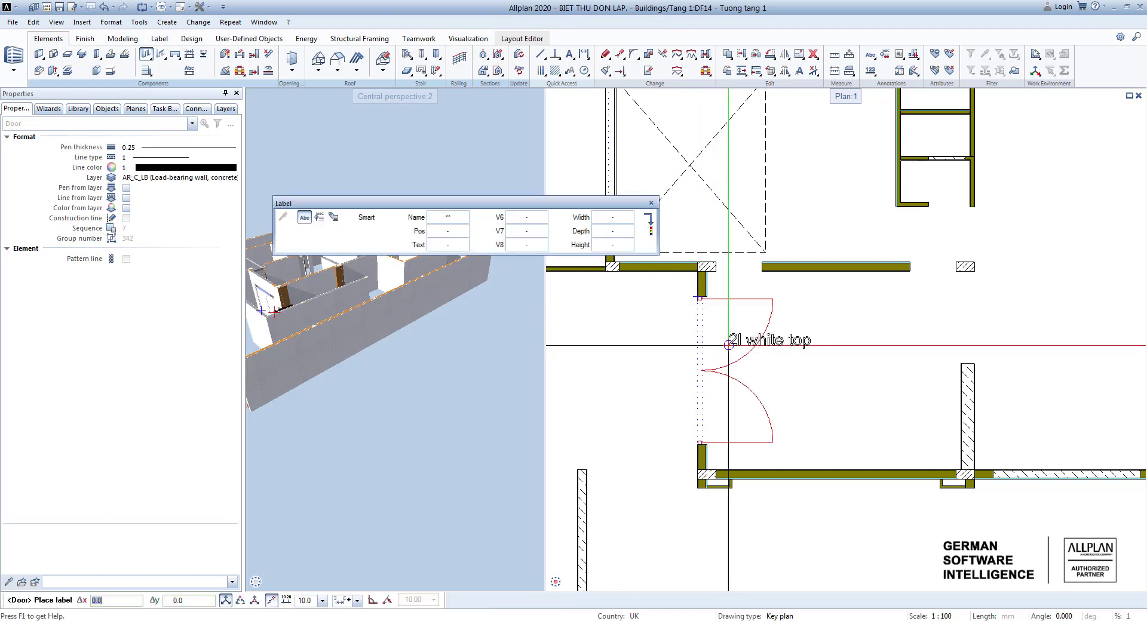
pyautogui.press('Escape')
pyautogui.press('Escape')
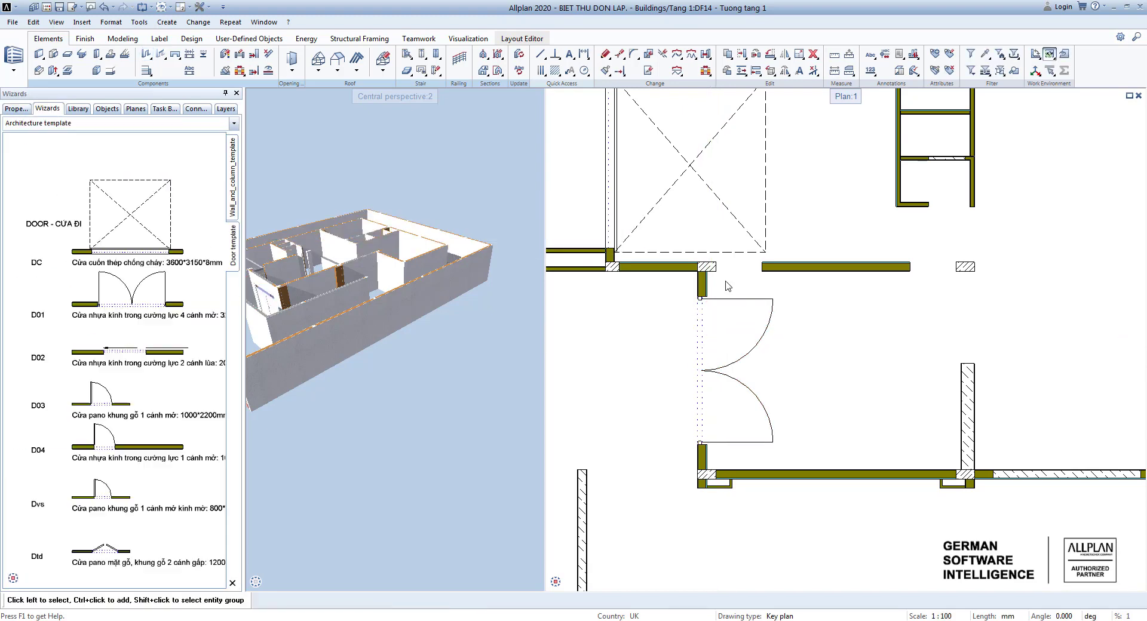
pyautogui.scroll(-5, 725, 287)
pyautogui.moveTo(715, 303); pyautogui.dragTo(705, 302, button='middle')
pyautogui.scroll(-2, 707, 300)
pyautogui.scroll(1, 693, 415)
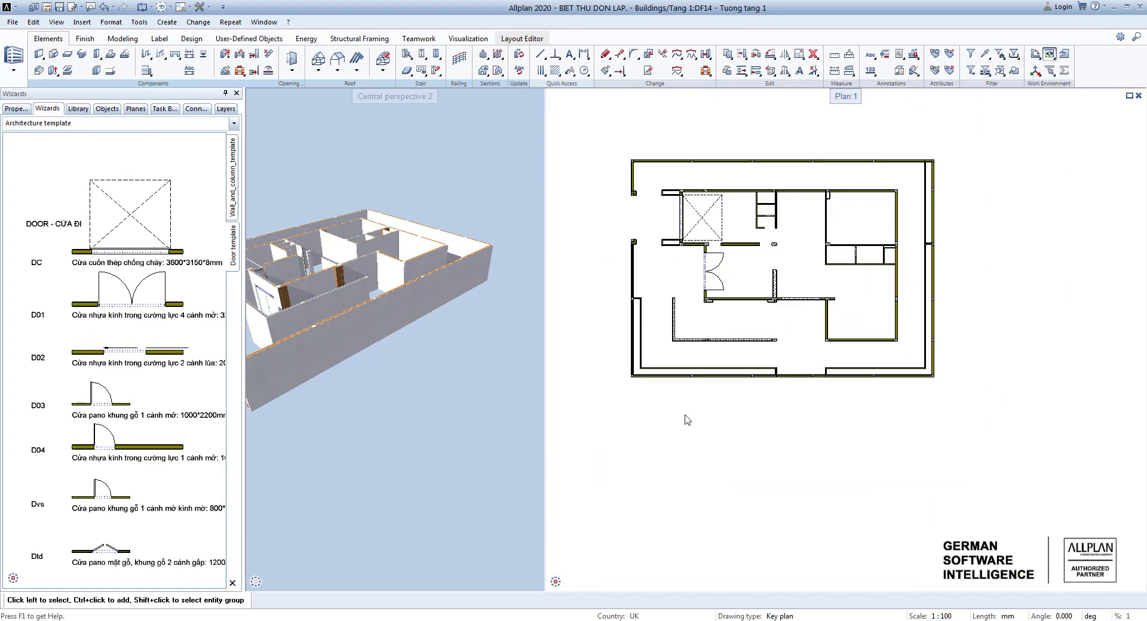
pyautogui.moveTo(693, 419); pyautogui.dragTo(740, 436, button='middle')
pyautogui.scroll(-1, 739, 436)
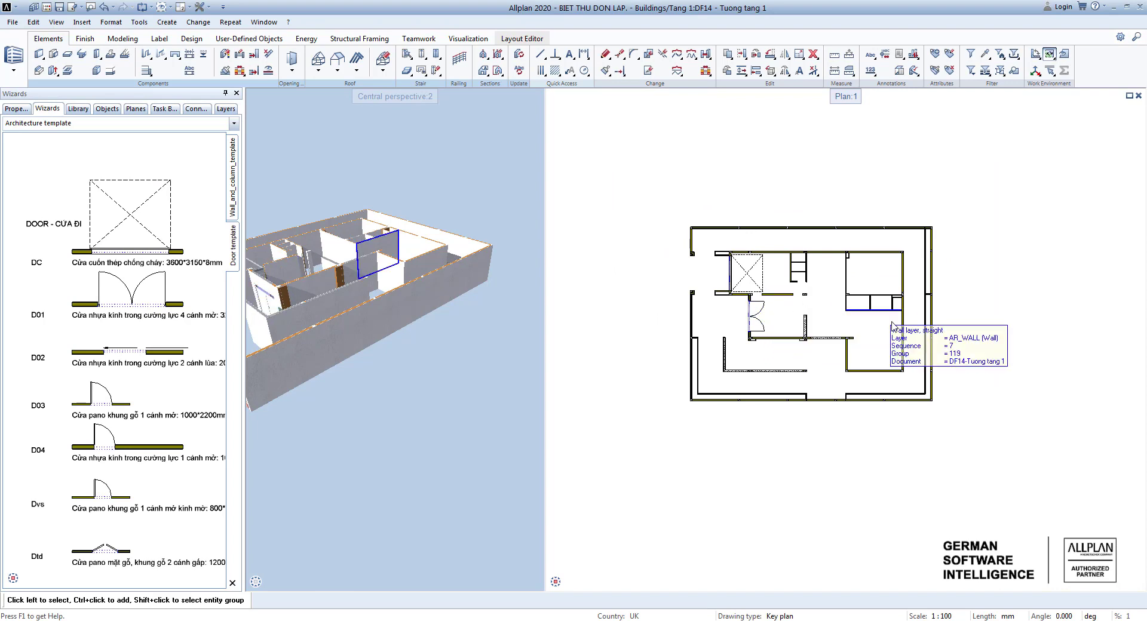